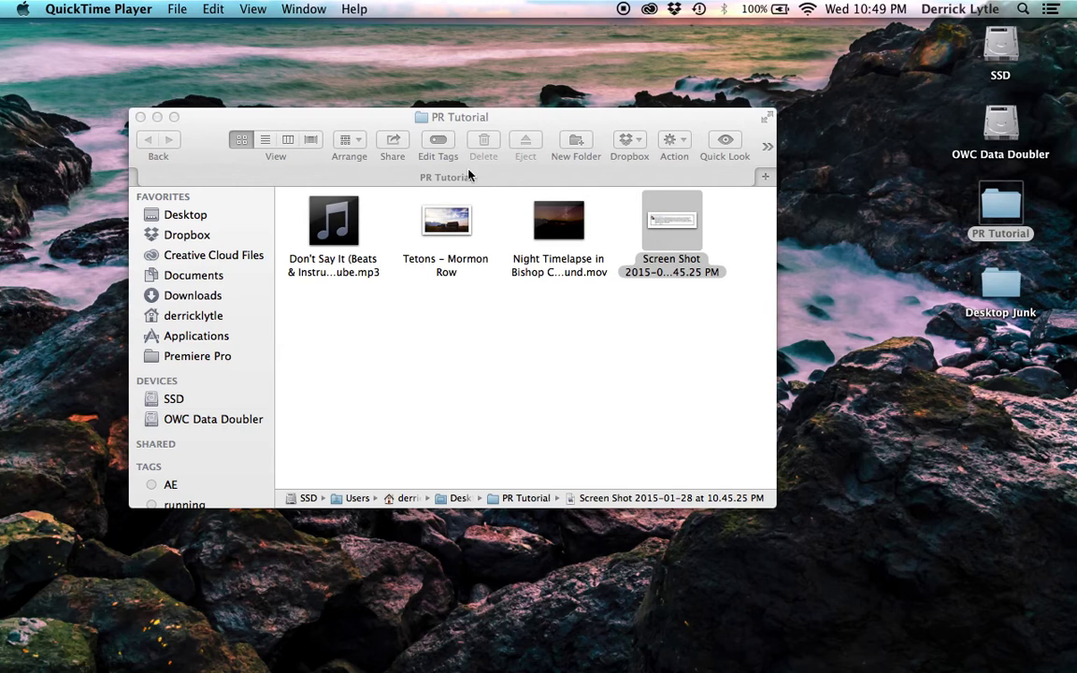
Step: Quick Look the viewer-request screenshot in PR Tutorial, then launch Premiere Pro from the Dock
{"action": "left_click", "coordinate": [673, 220]}
{"action": "key", "text": "space"}
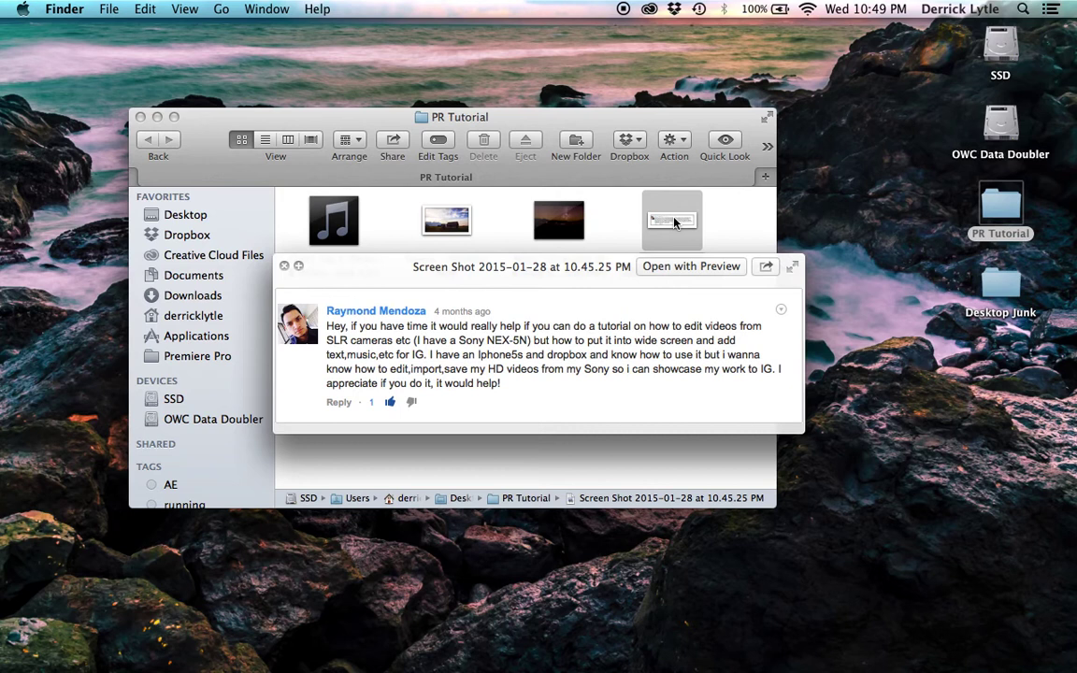
{"action": "key", "text": "space"}
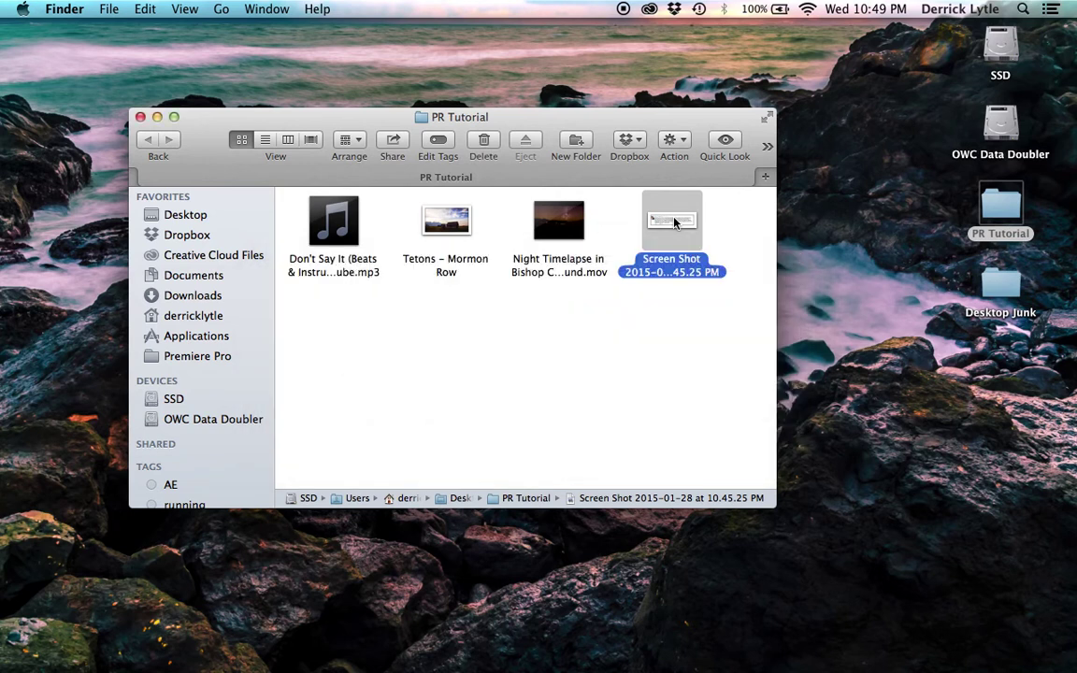
{"action": "mouse_move", "coordinate": [514, 665]}
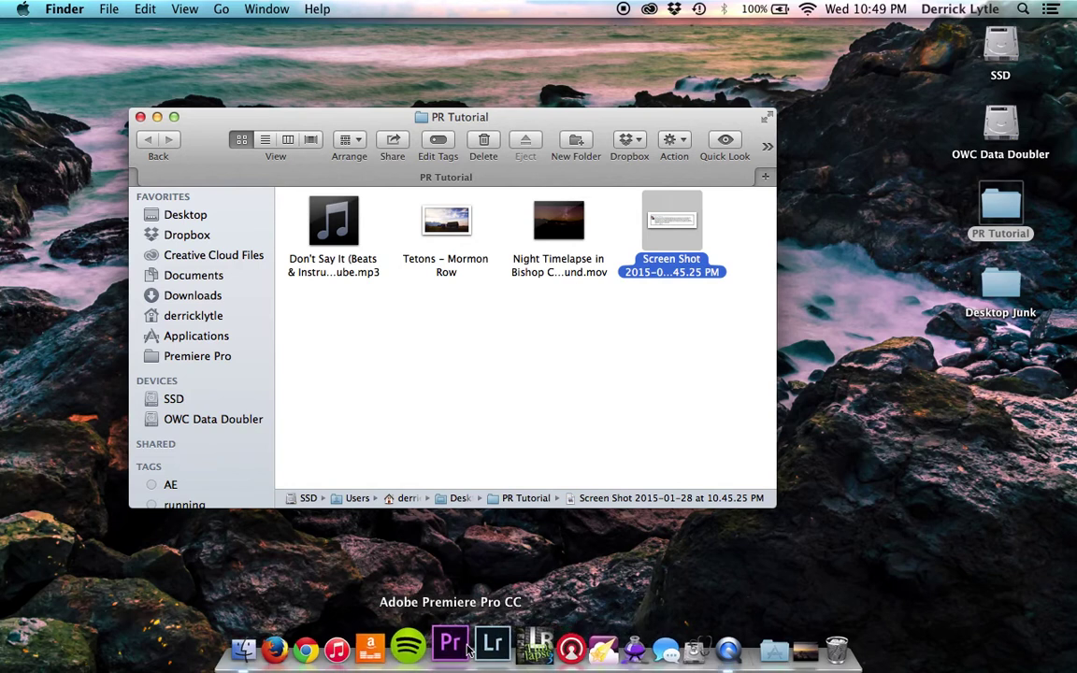
{"action": "left_click", "coordinate": [466, 650]}
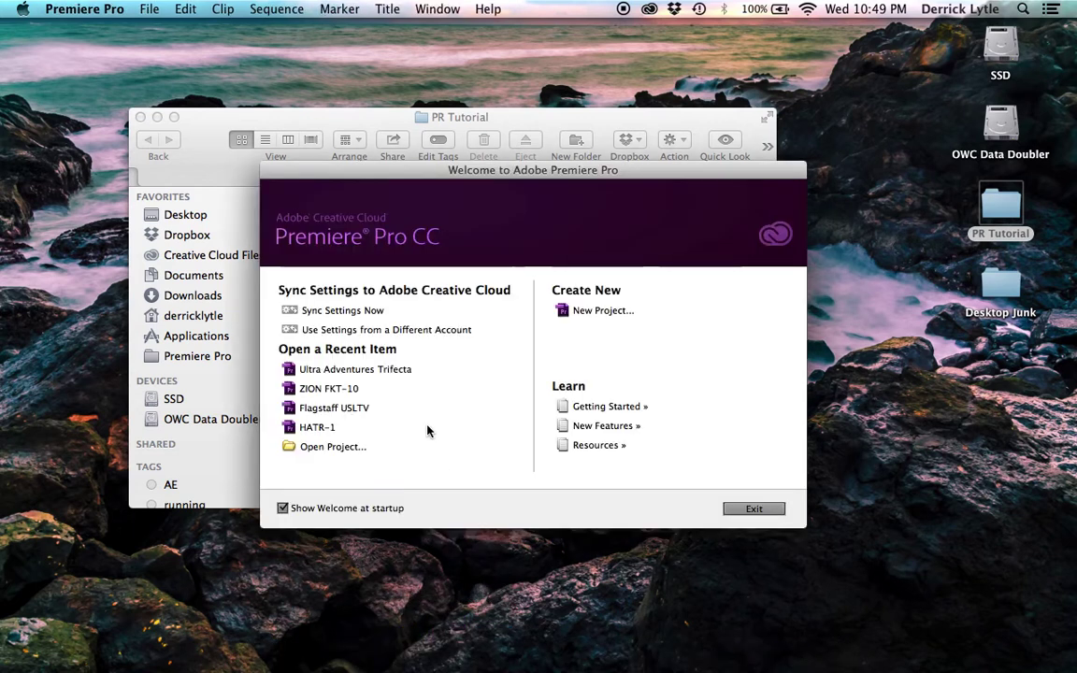
Step: Create a new Premiere Pro project named Sample from the Welcome screen
{"action": "left_click", "coordinate": [581, 313]}
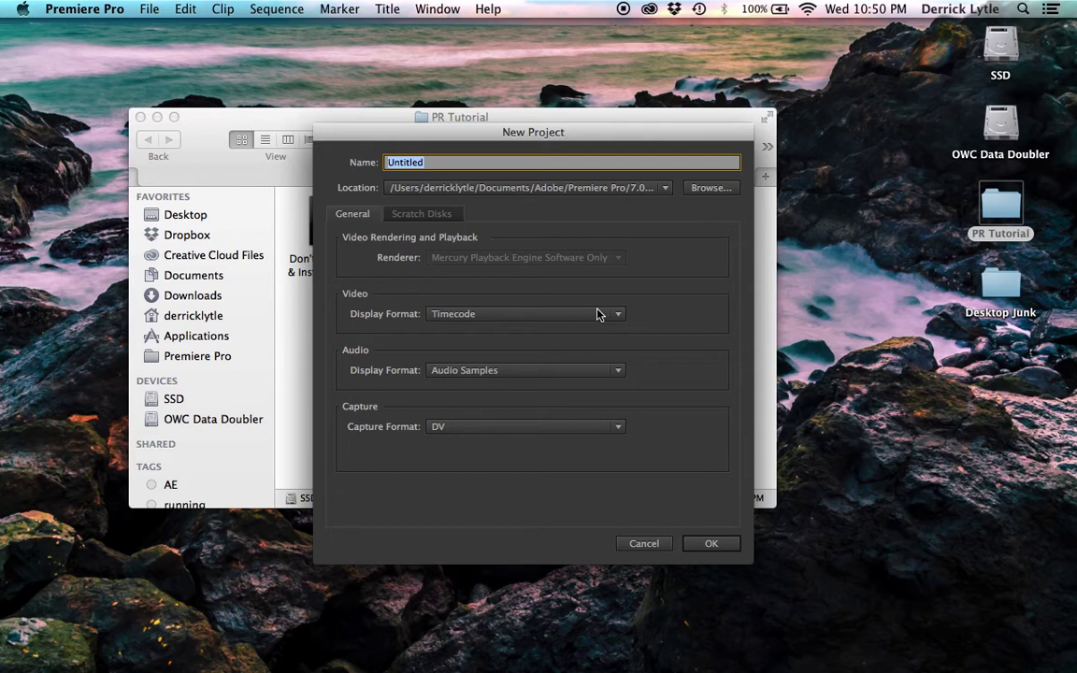
{"action": "type", "text": "Sample"}
{"action": "left_click", "coordinate": [713, 544]}
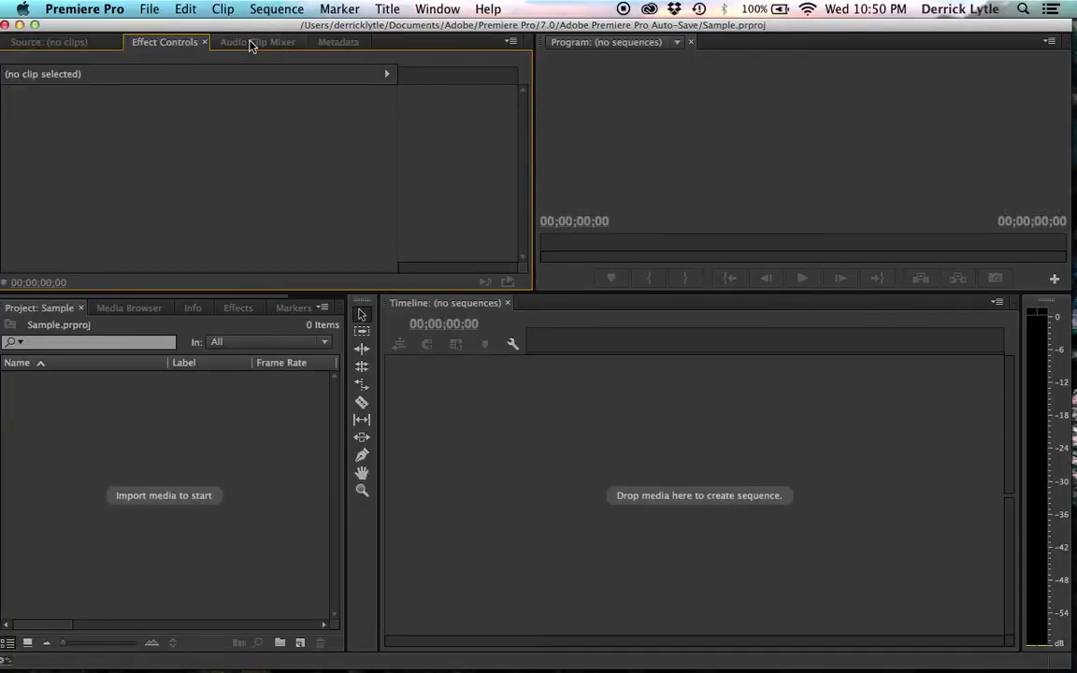
{"action": "left_click", "coordinate": [142, 10]}
Step: Create a new sequence named Sample via File > New > Sequence
{"action": "mouse_move", "coordinate": [161, 28]}
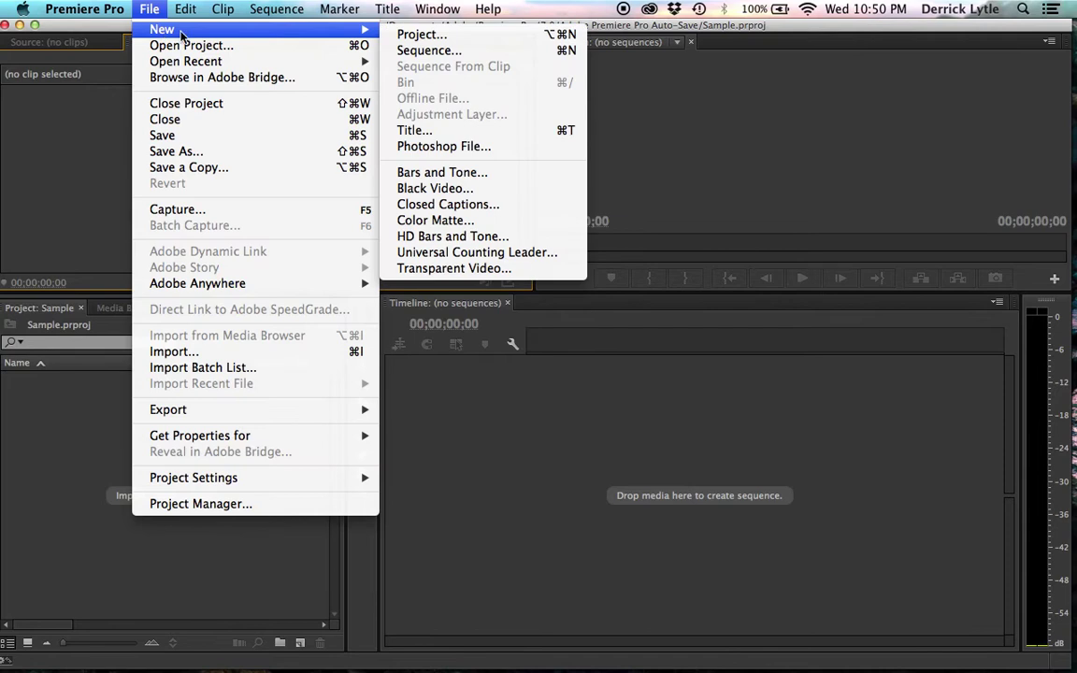
{"action": "left_click", "coordinate": [436, 55]}
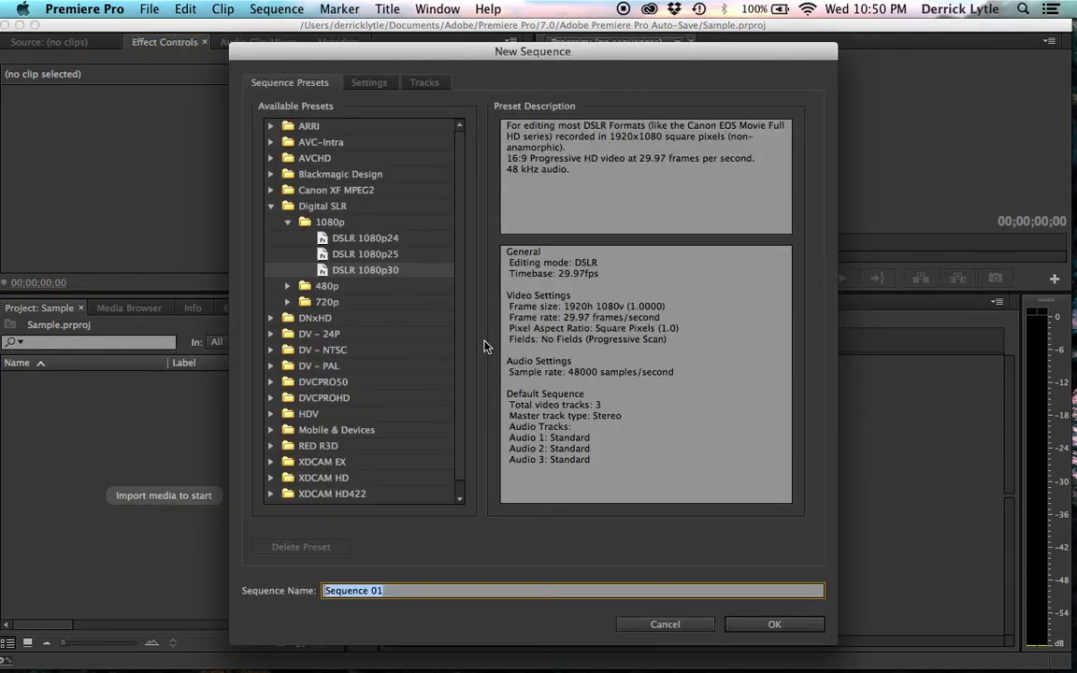
{"action": "type", "text": "Sample"}
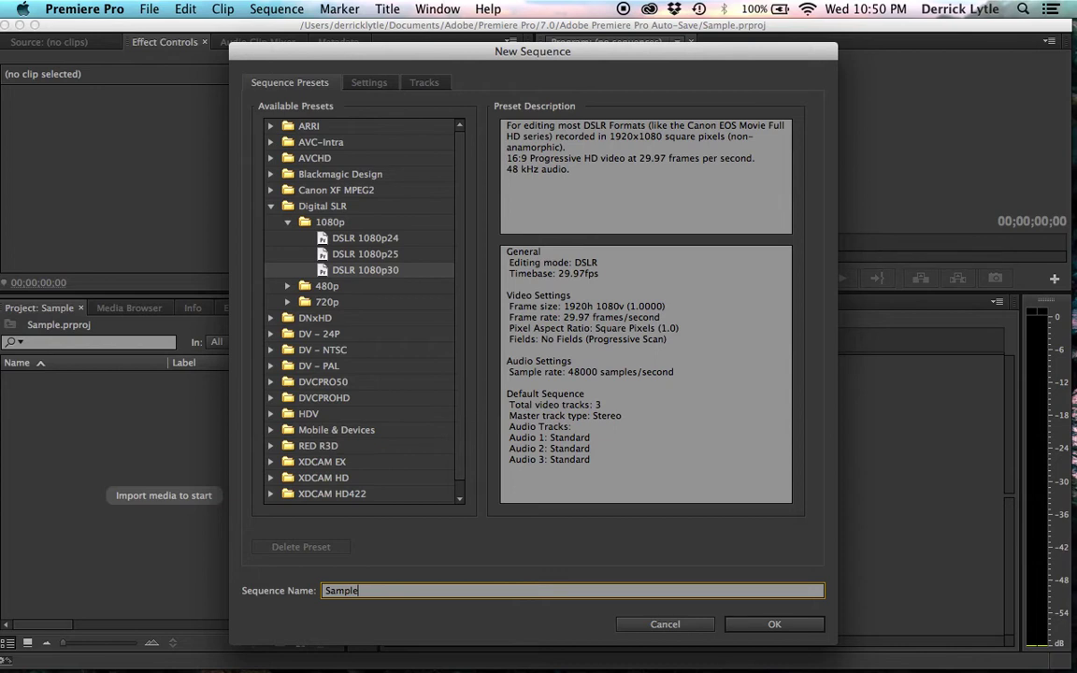
{"action": "key", "text": "Return"}
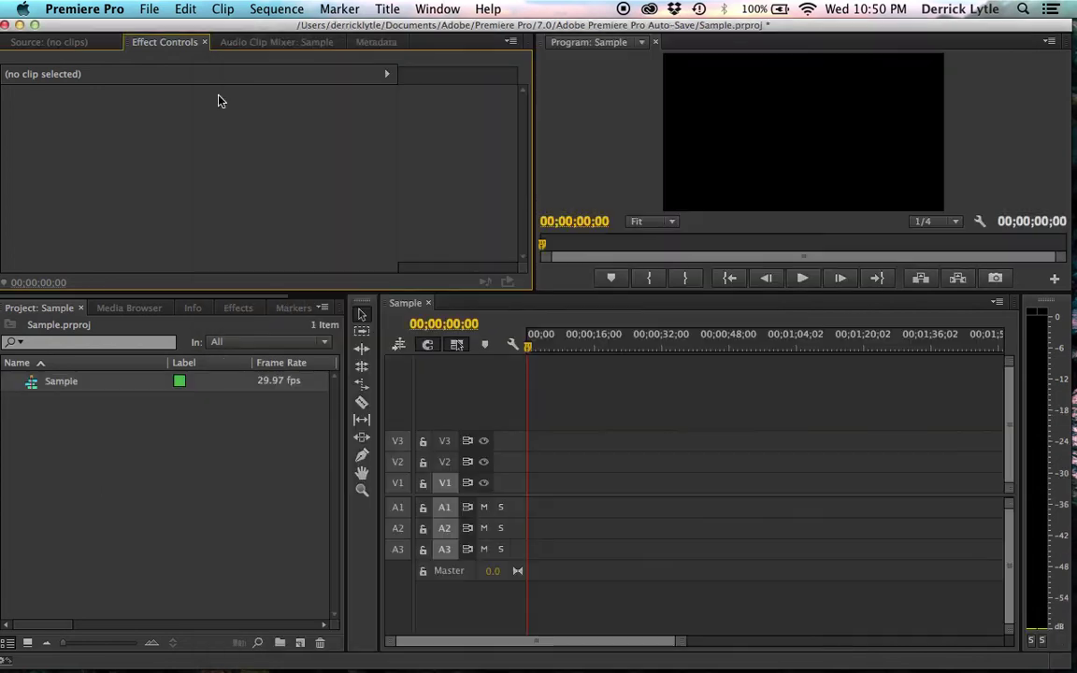
Step: Set the Sample sequence's frame size to 720 × 720 in Sequence Settings
{"action": "left_click", "coordinate": [265, 8]}
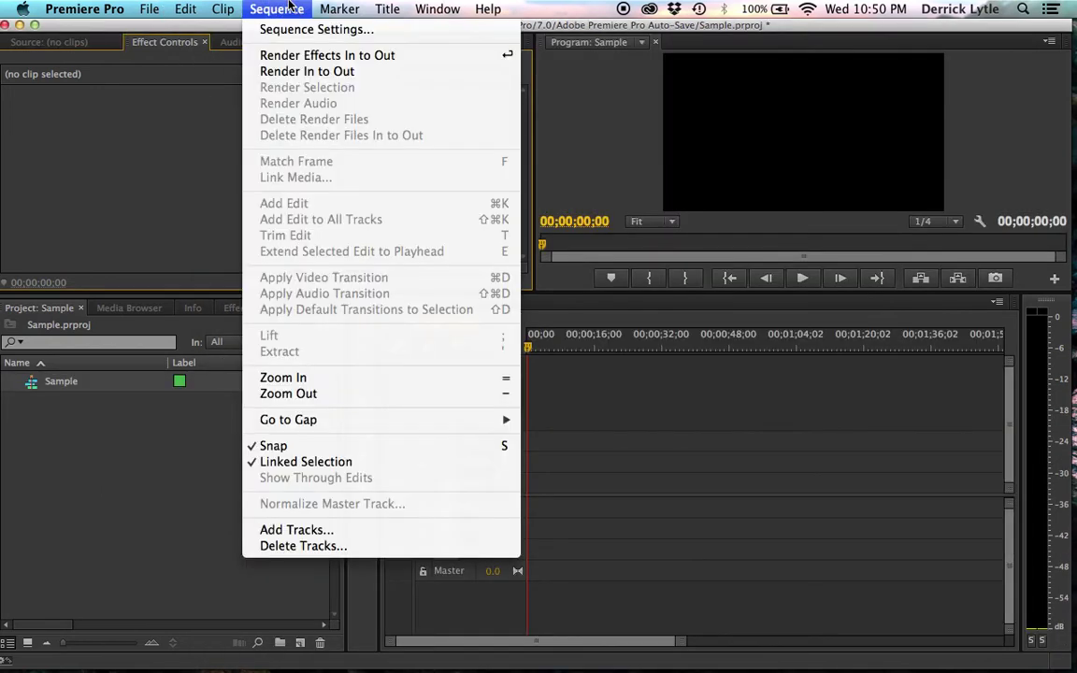
{"action": "left_click", "coordinate": [290, 30]}
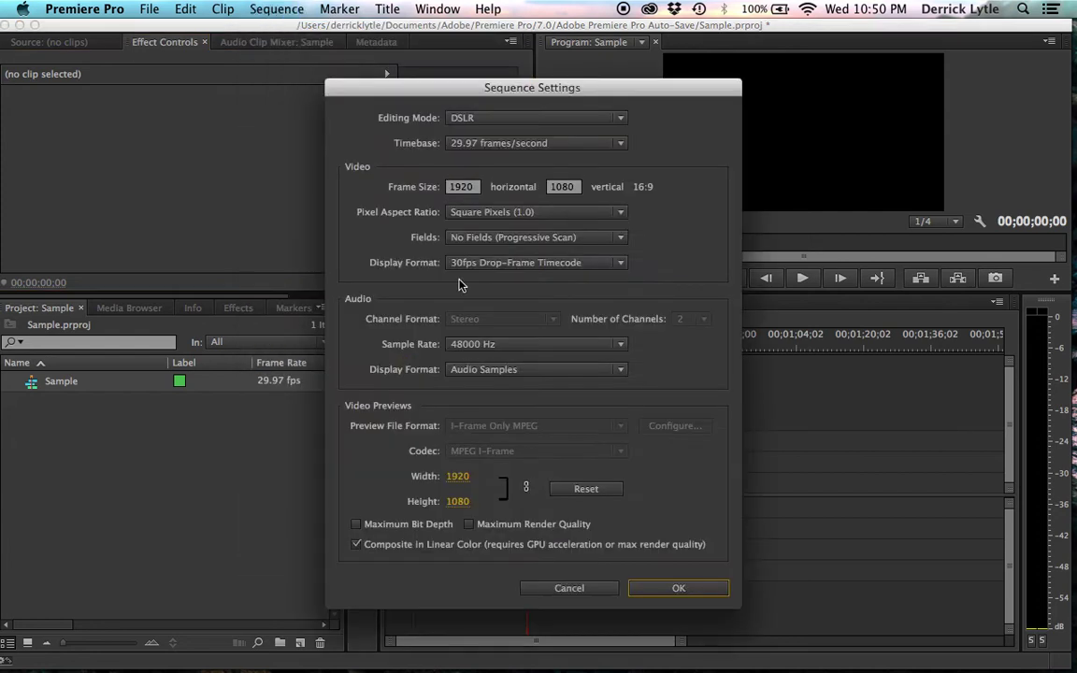
{"action": "left_click", "coordinate": [474, 195]}
{"action": "type", "text": "720"}
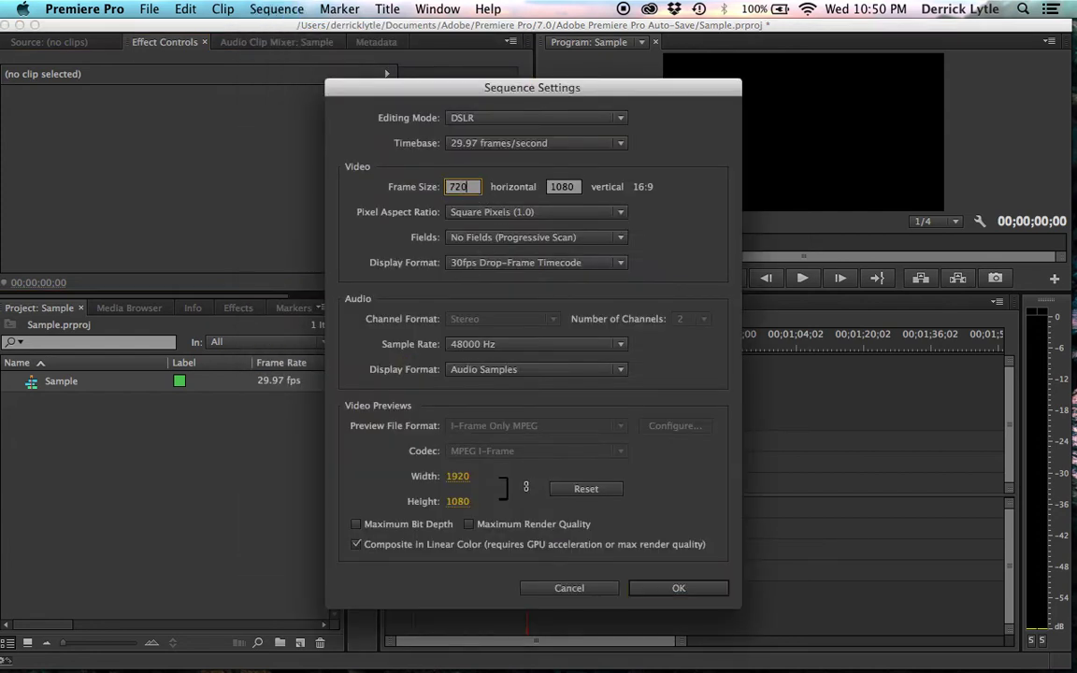
{"action": "left_click", "coordinate": [578, 187]}
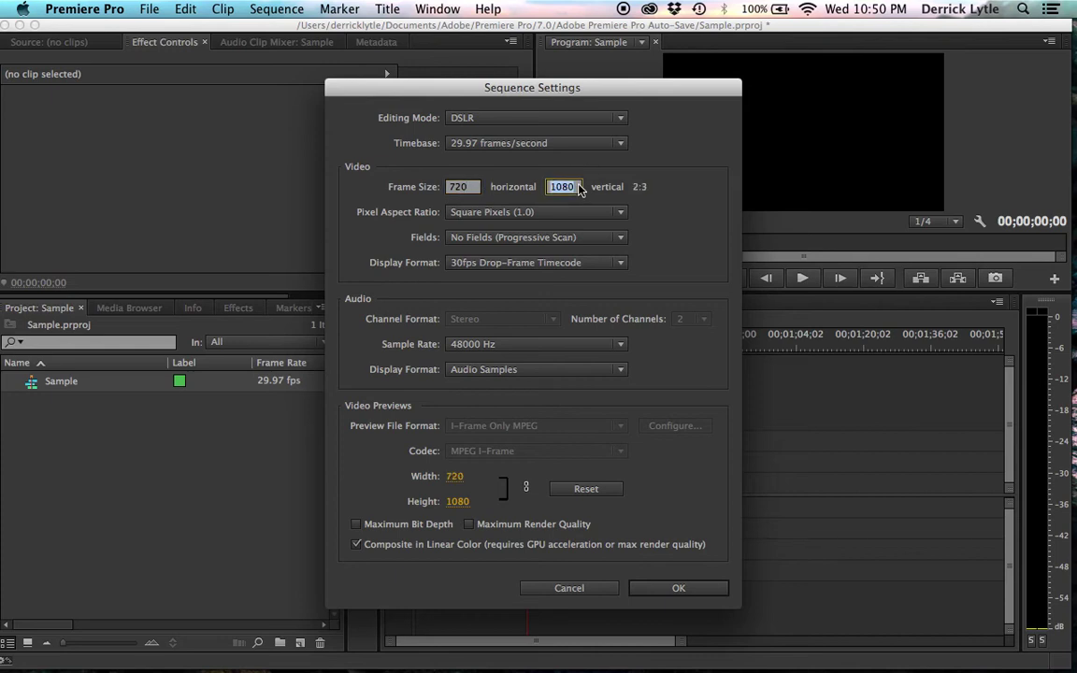
{"action": "type", "text": "720"}
{"action": "left_click", "coordinate": [703, 516]}
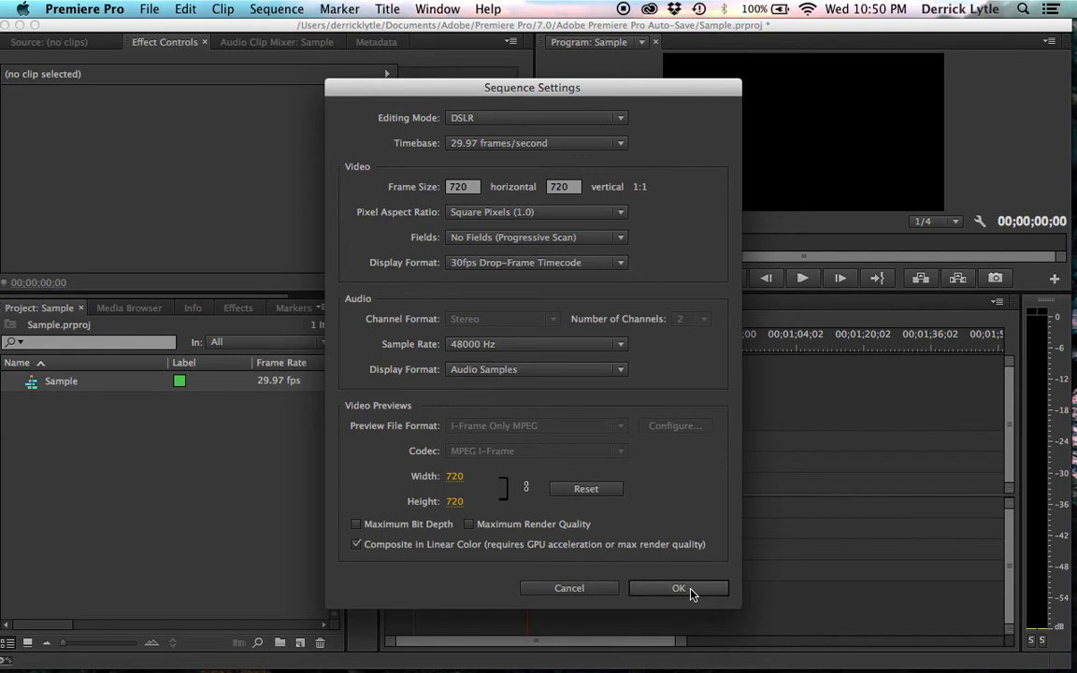
{"action": "left_click", "coordinate": [679, 588]}
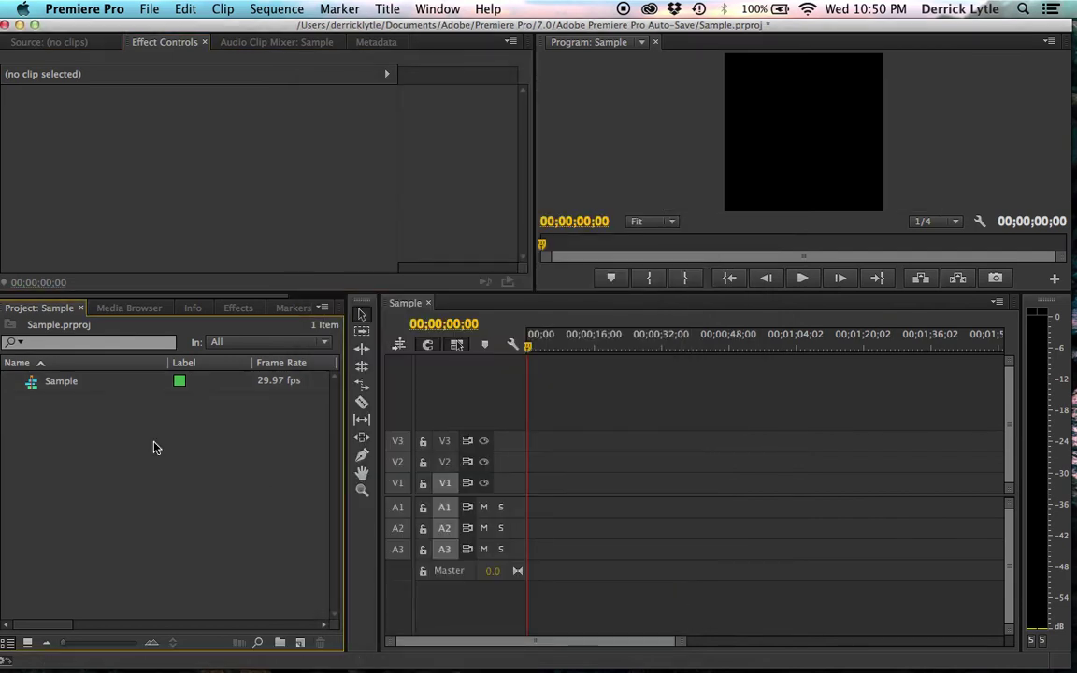
Step: Open the import browser from the Project panel and navigate to Desktop > PR Tutorial
{"action": "double_click", "coordinate": [100, 458]}
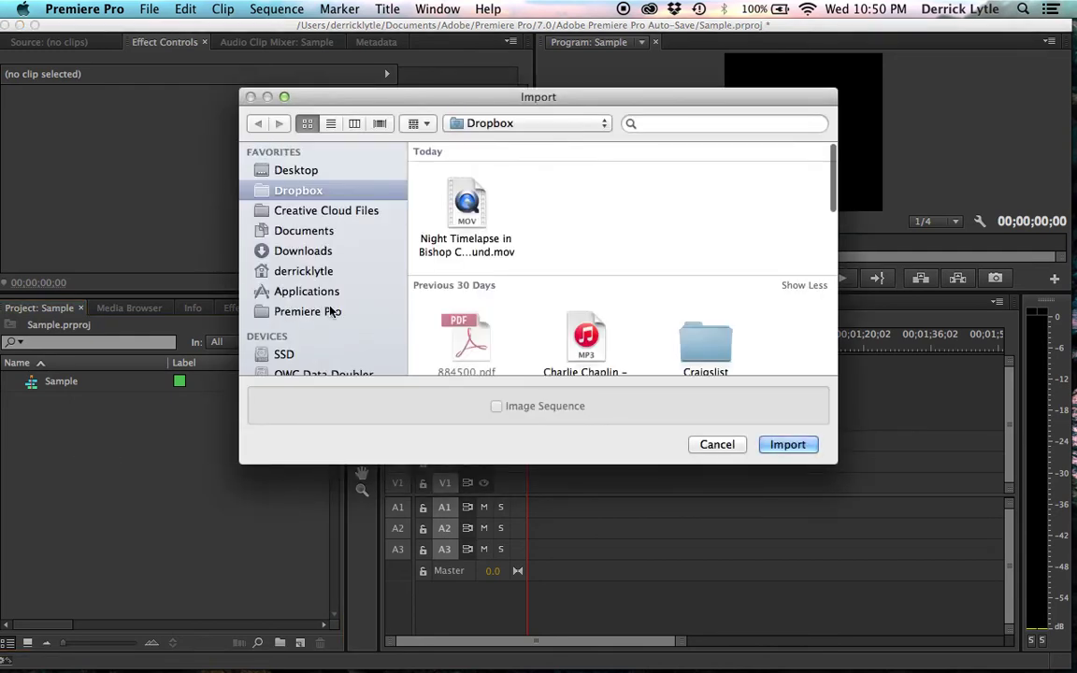
{"action": "scroll", "coordinate": [329, 311], "scroll_direction": "down", "scroll_amount": 3}
{"action": "scroll", "coordinate": [329, 311], "scroll_direction": "up", "scroll_amount": 2}
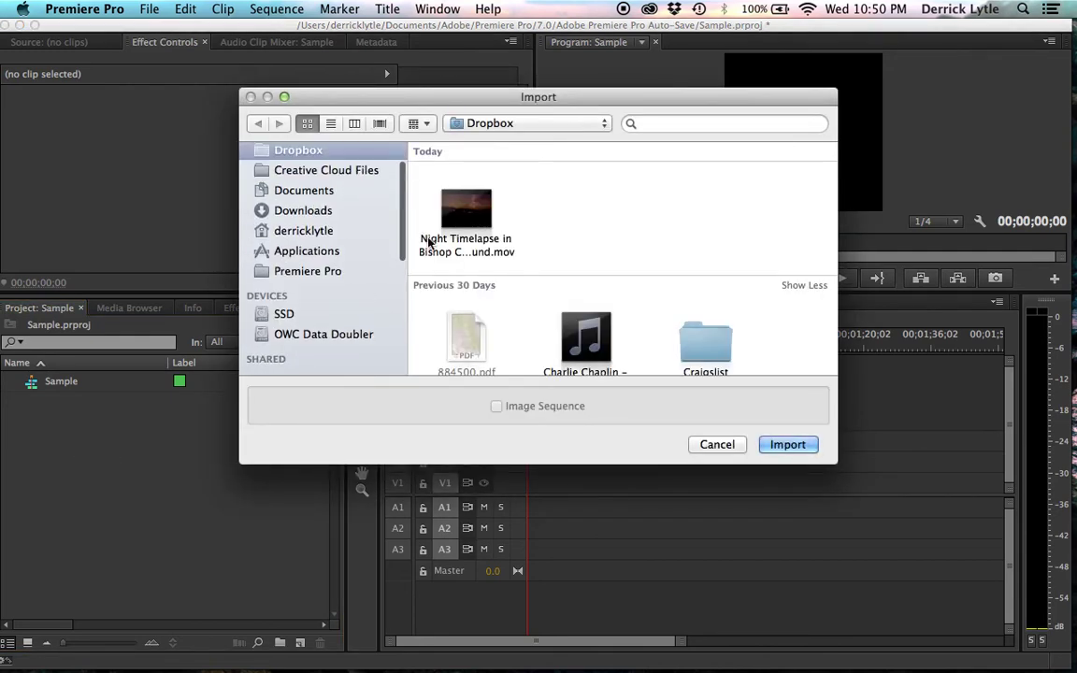
{"action": "scroll", "coordinate": [429, 241], "scroll_direction": "up", "scroll_amount": 2}
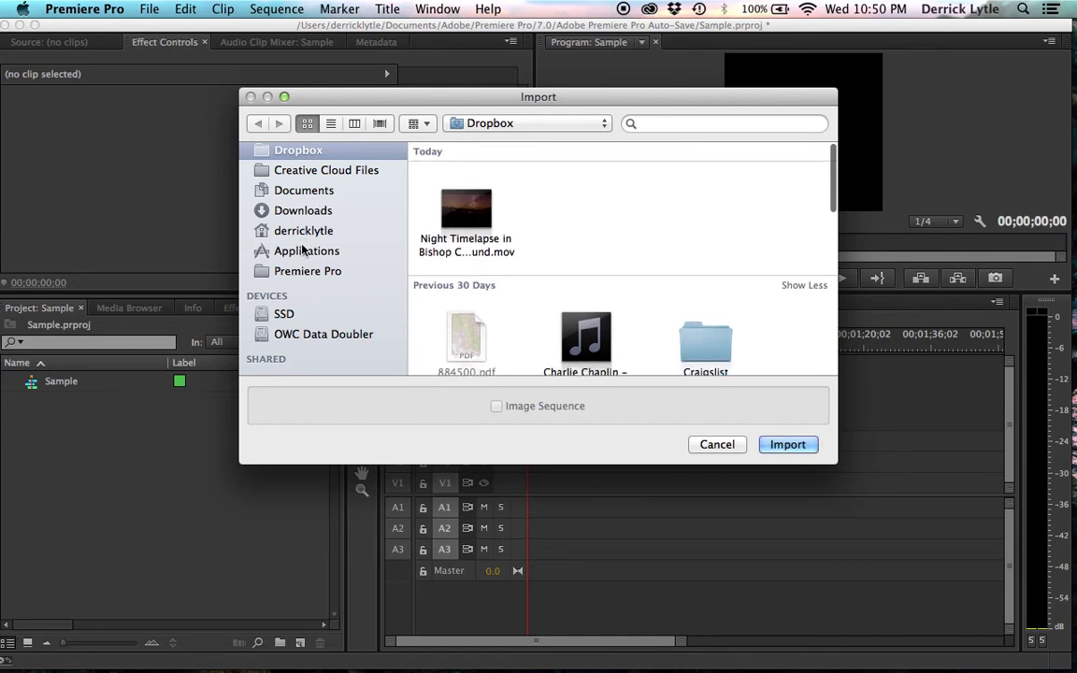
{"action": "scroll", "coordinate": [302, 249], "scroll_direction": "down", "scroll_amount": 3}
{"action": "scroll", "coordinate": [302, 248], "scroll_direction": "up", "scroll_amount": 5}
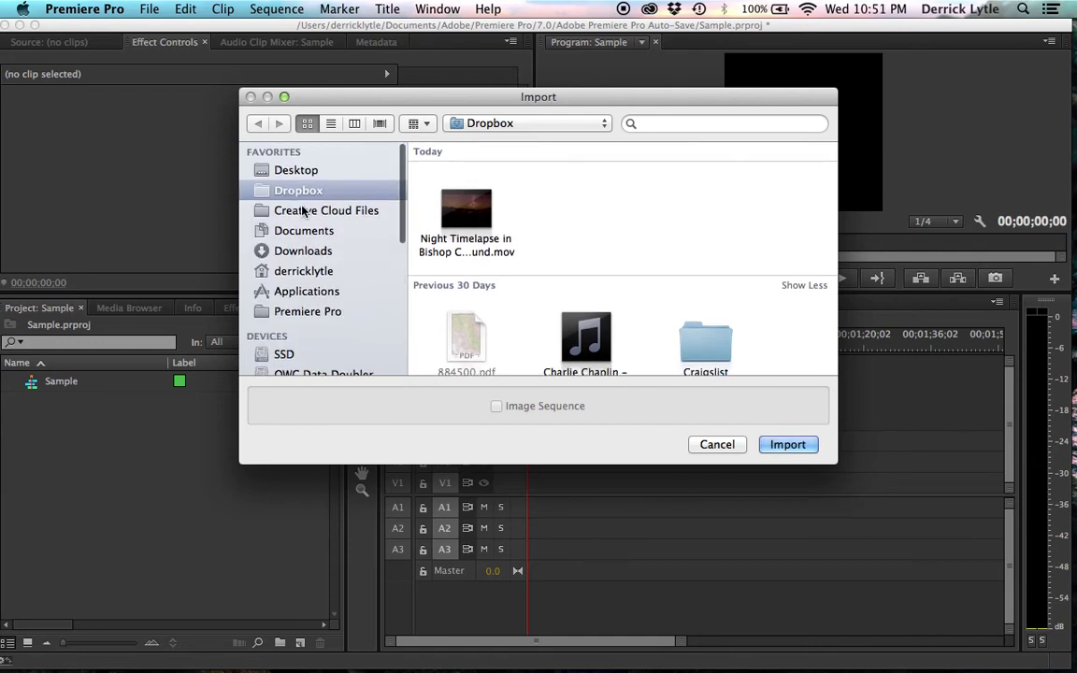
{"action": "left_click", "coordinate": [297, 170]}
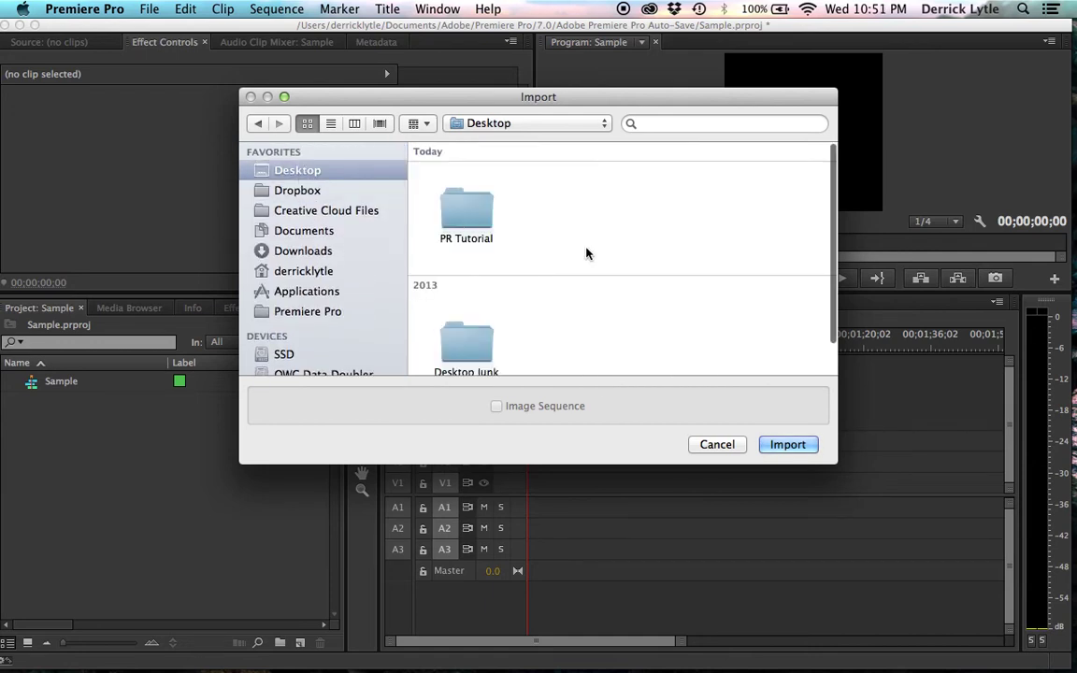
{"action": "scroll", "coordinate": [586, 251], "scroll_direction": "down", "scroll_amount": 1}
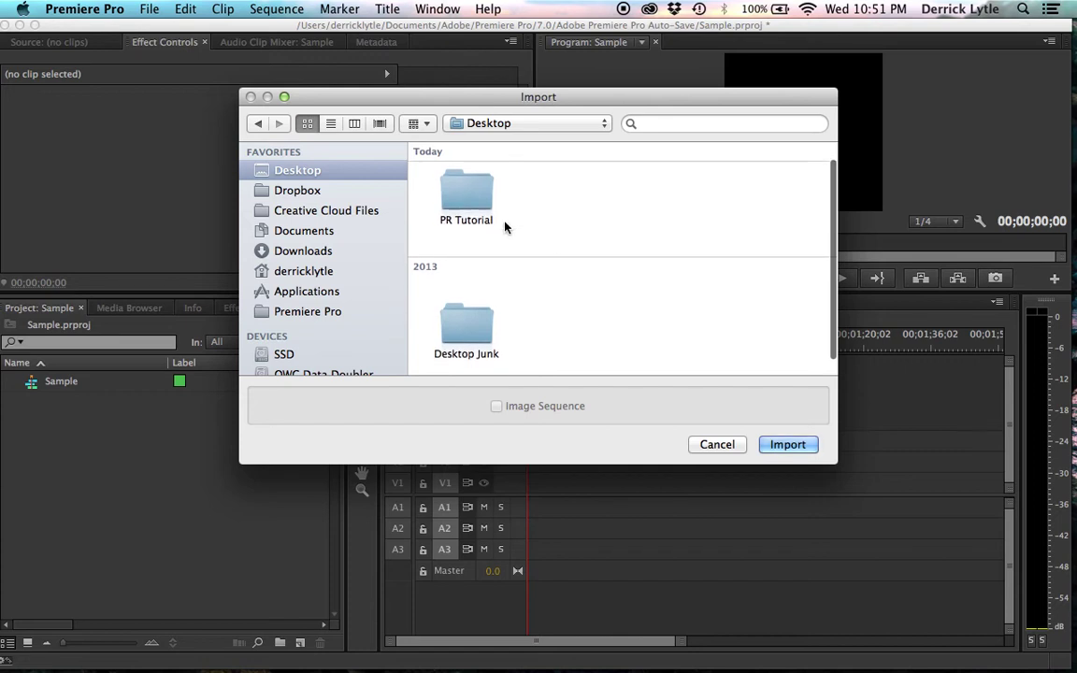
{"action": "double_click", "coordinate": [471, 202]}
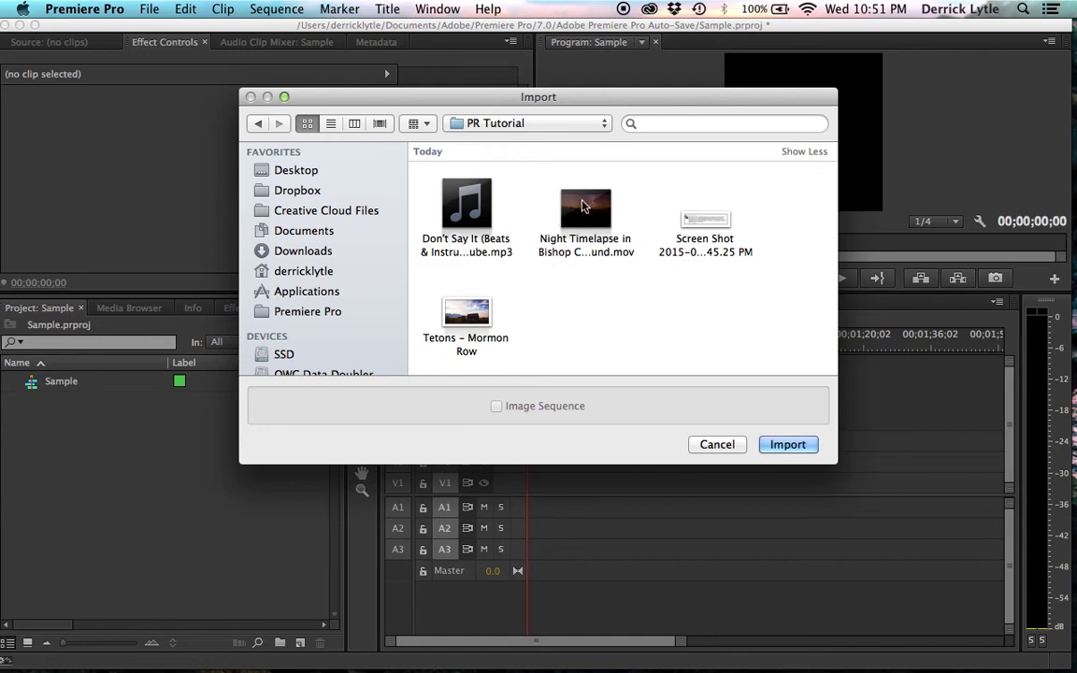
Step: Select all four PR Tutorial files and import them into the project
{"action": "left_click", "coordinate": [681, 220]}
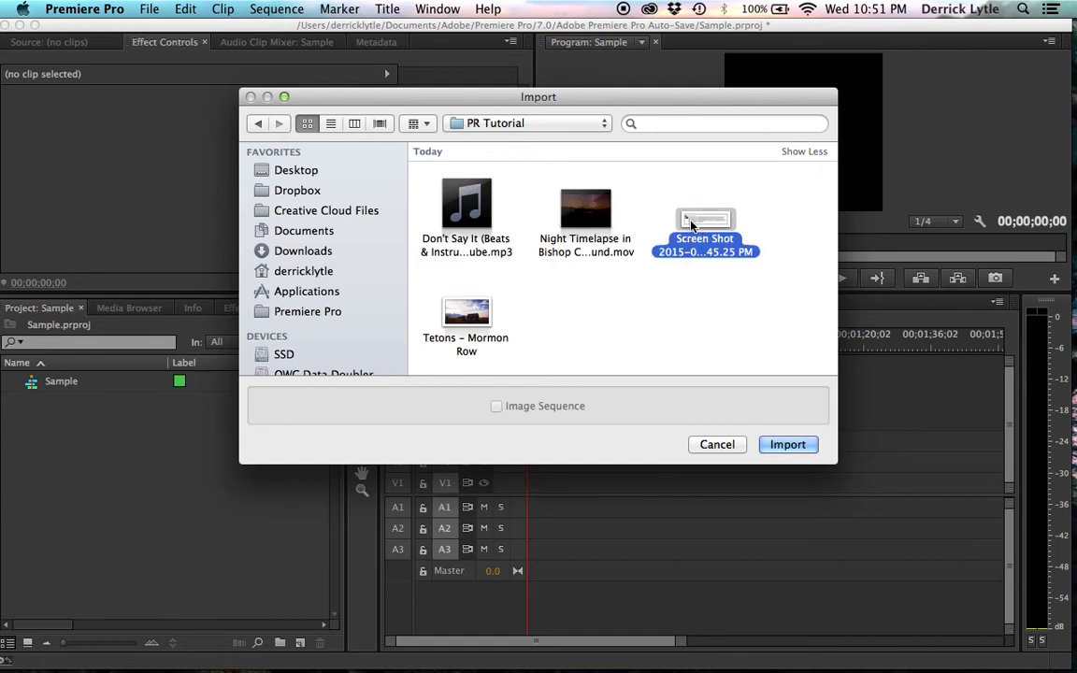
{"action": "left_click", "coordinate": [470, 316]}
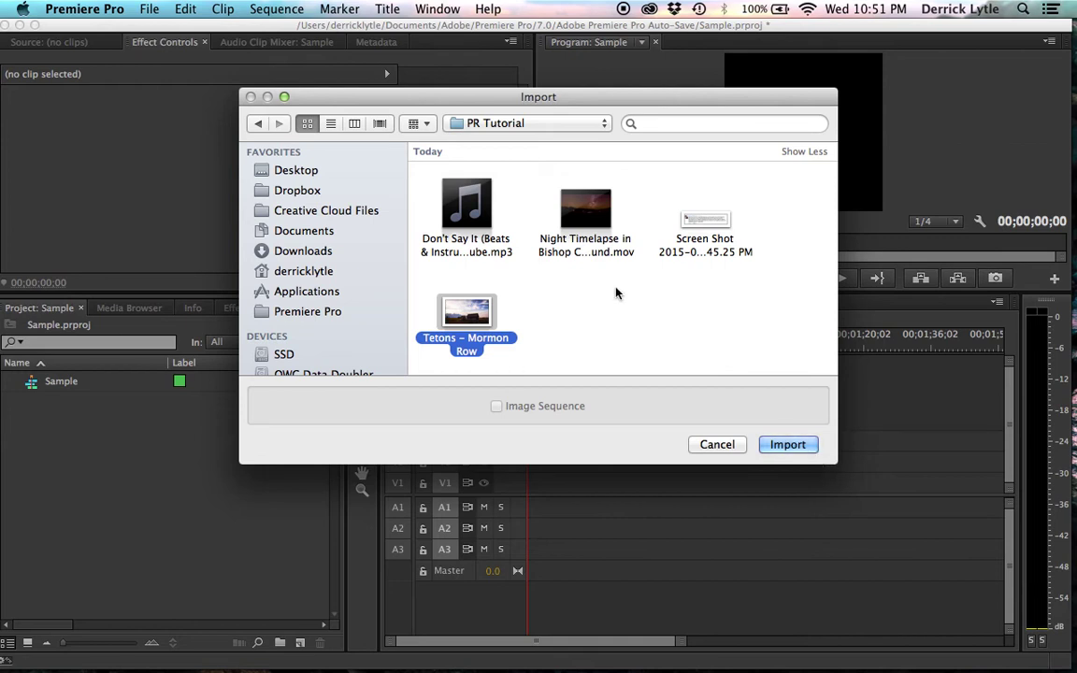
{"action": "key", "text": "super+a"}
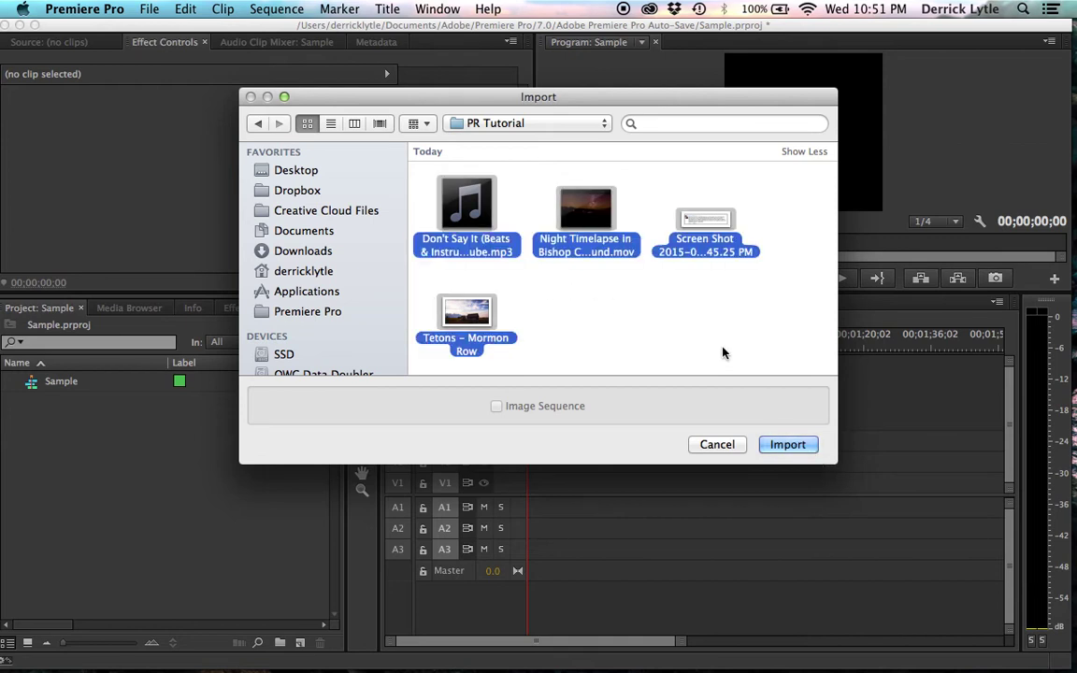
{"action": "left_click", "coordinate": [785, 445]}
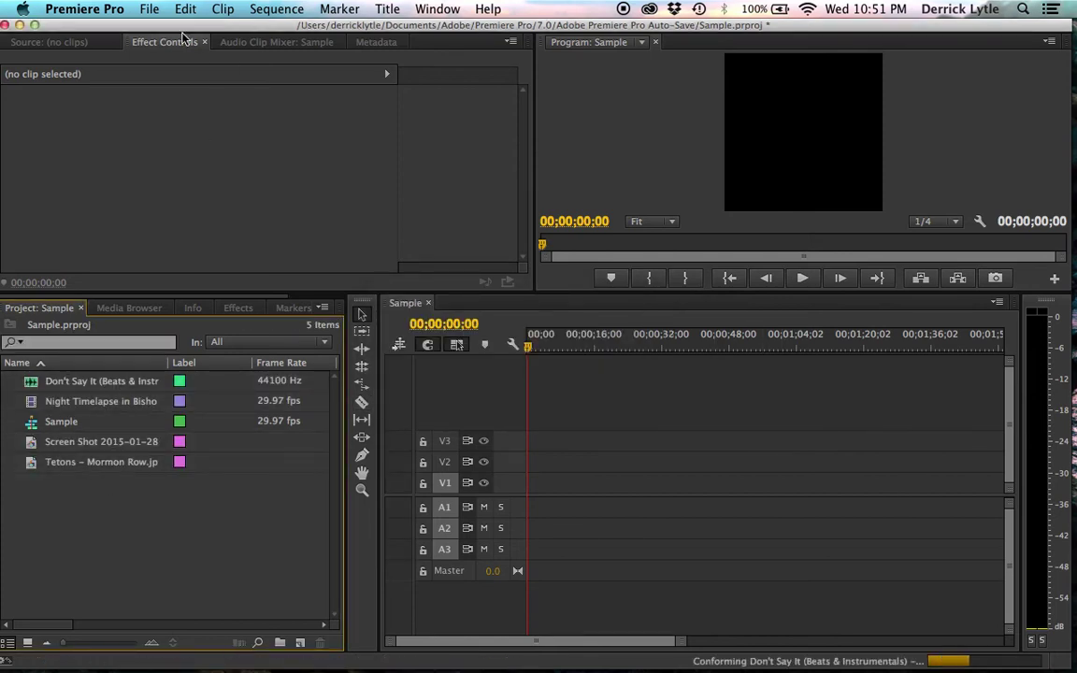
Step: Create a 720 × 720 white (FFFFFF) colour matte named White and place it on V1
{"action": "left_click", "coordinate": [151, 9]}
{"action": "mouse_move", "coordinate": [154, 29]}
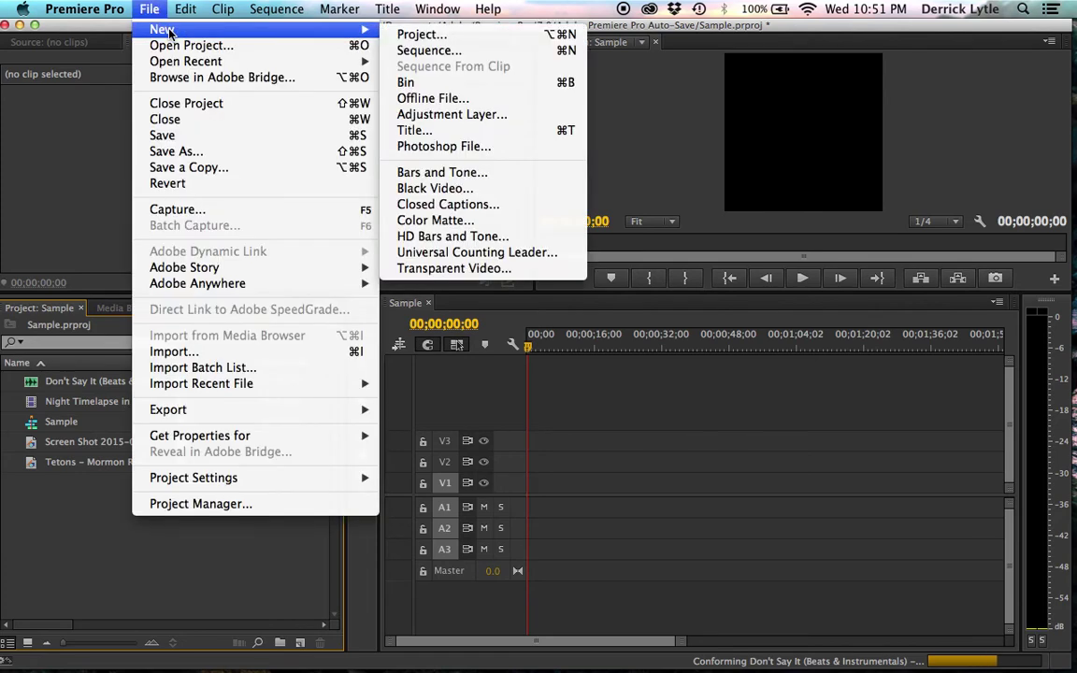
{"action": "left_click", "coordinate": [437, 220]}
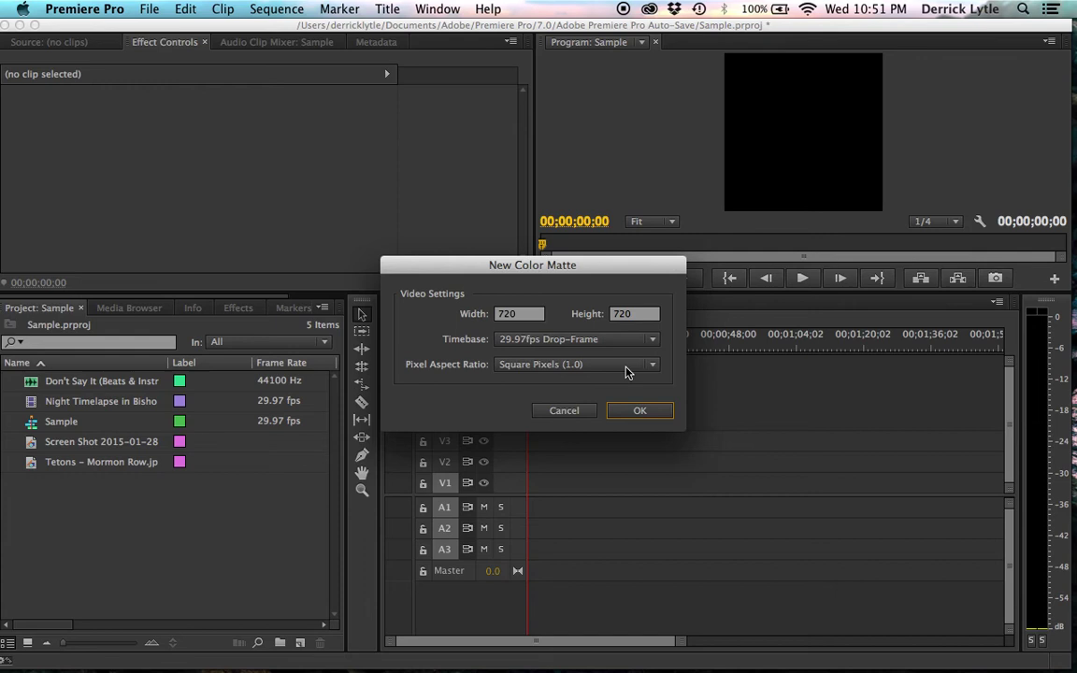
{"action": "left_click", "coordinate": [626, 412]}
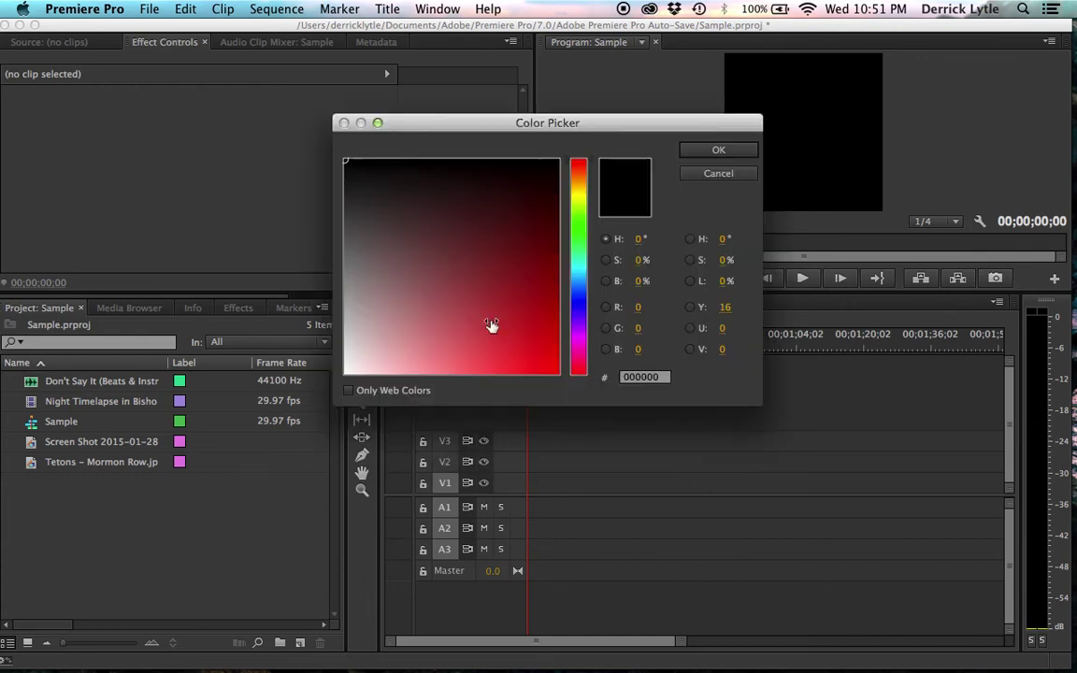
{"action": "mouse_move", "coordinate": [368, 247]}
{"action": "left_mouse_down"}
{"action": "mouse_move", "coordinate": [361, 343]}
{"action": "mouse_move", "coordinate": [329, 388]}
{"action": "left_mouse_up"}
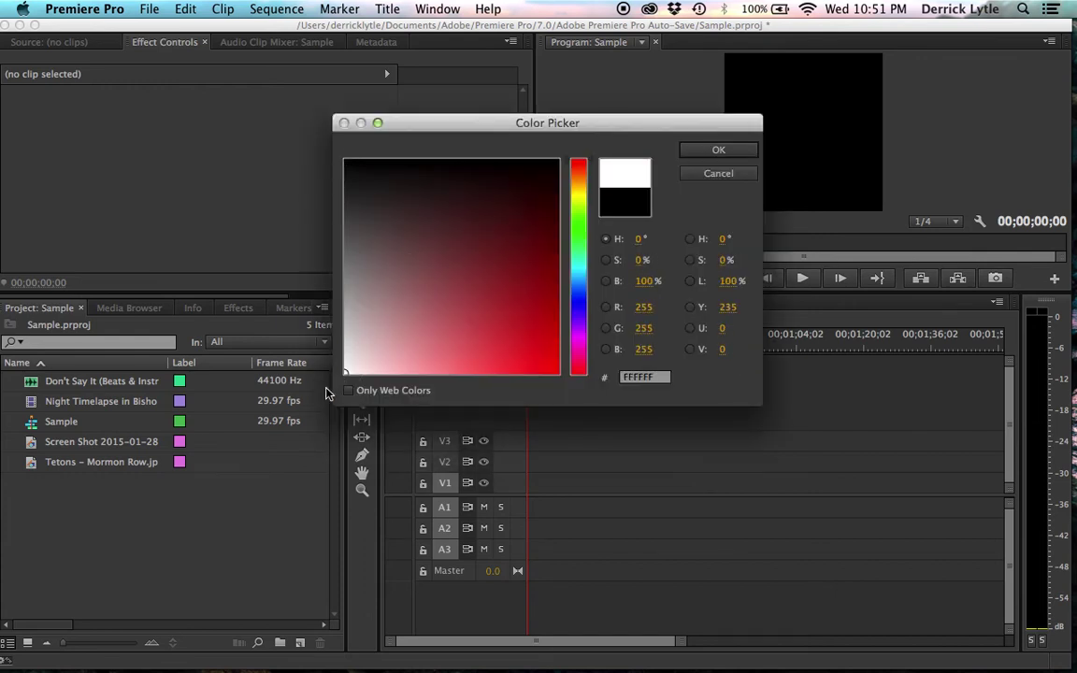
{"action": "left_click", "coordinate": [716, 152]}
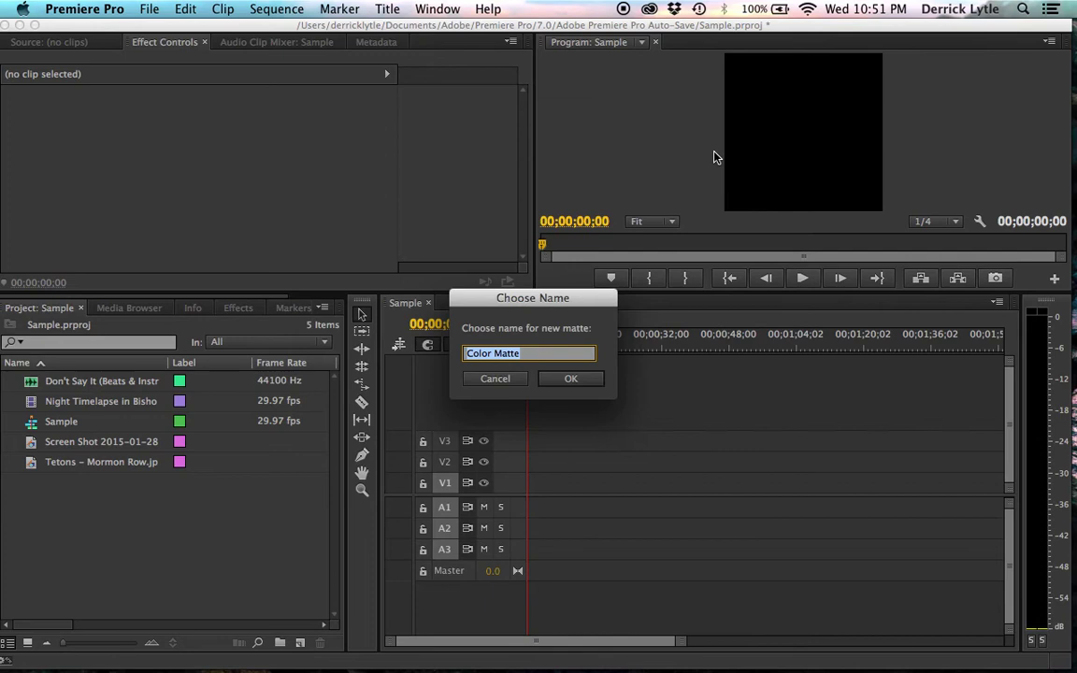
{"action": "type", "text": "White"}
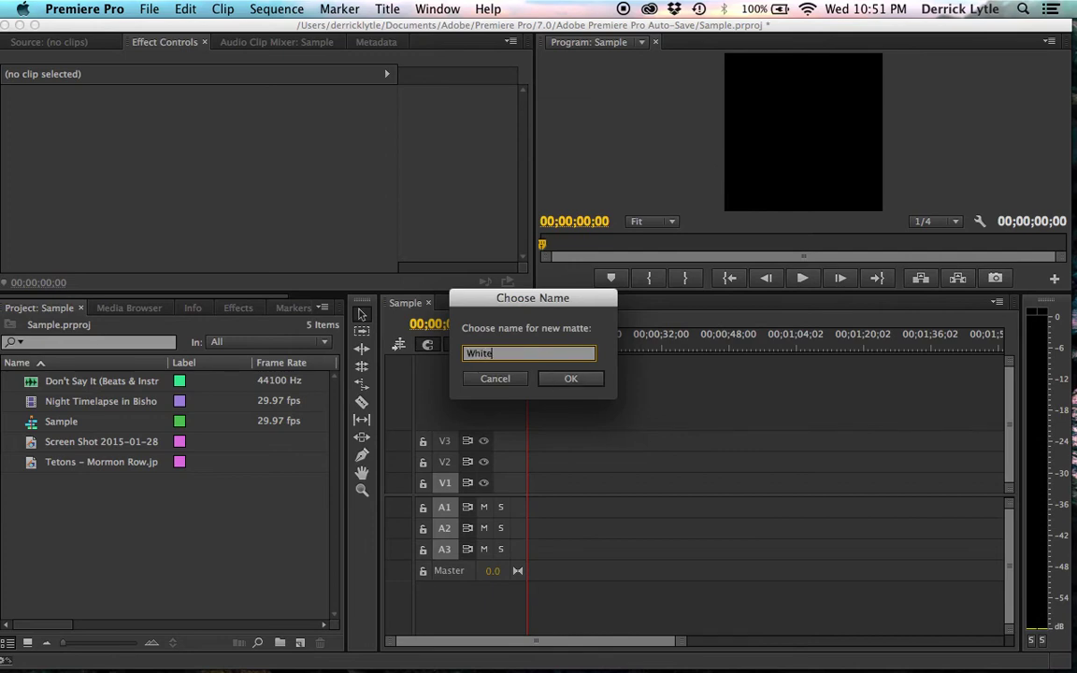
{"action": "left_click", "coordinate": [566, 379]}
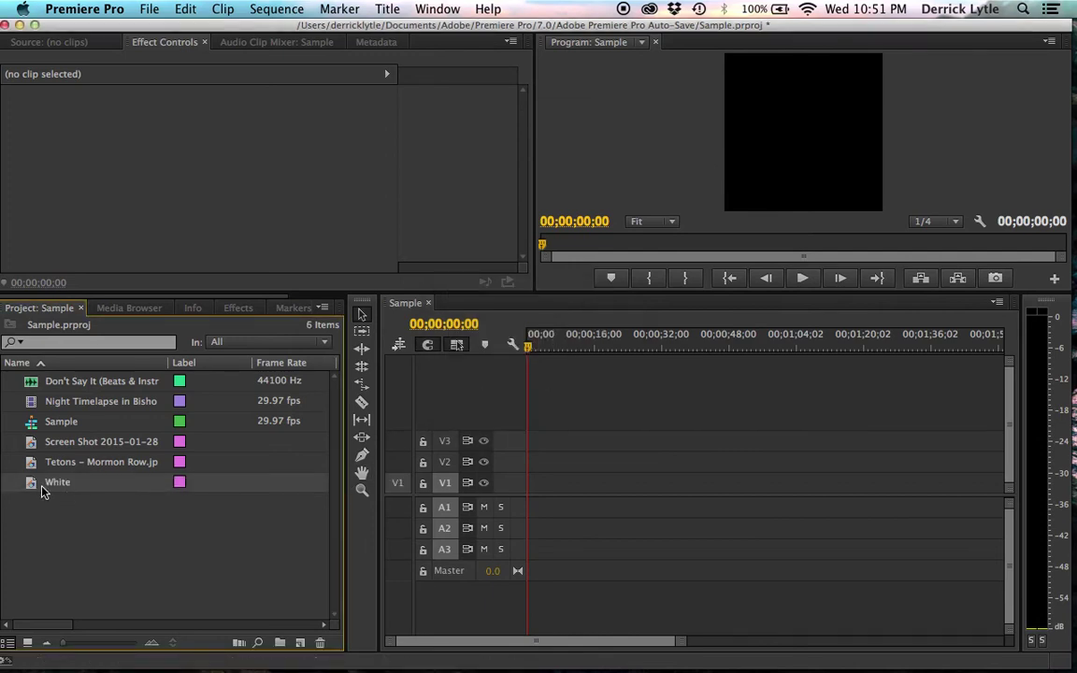
{"action": "left_click_drag", "start_coordinate": [43, 487], "coordinate": [542, 484]}
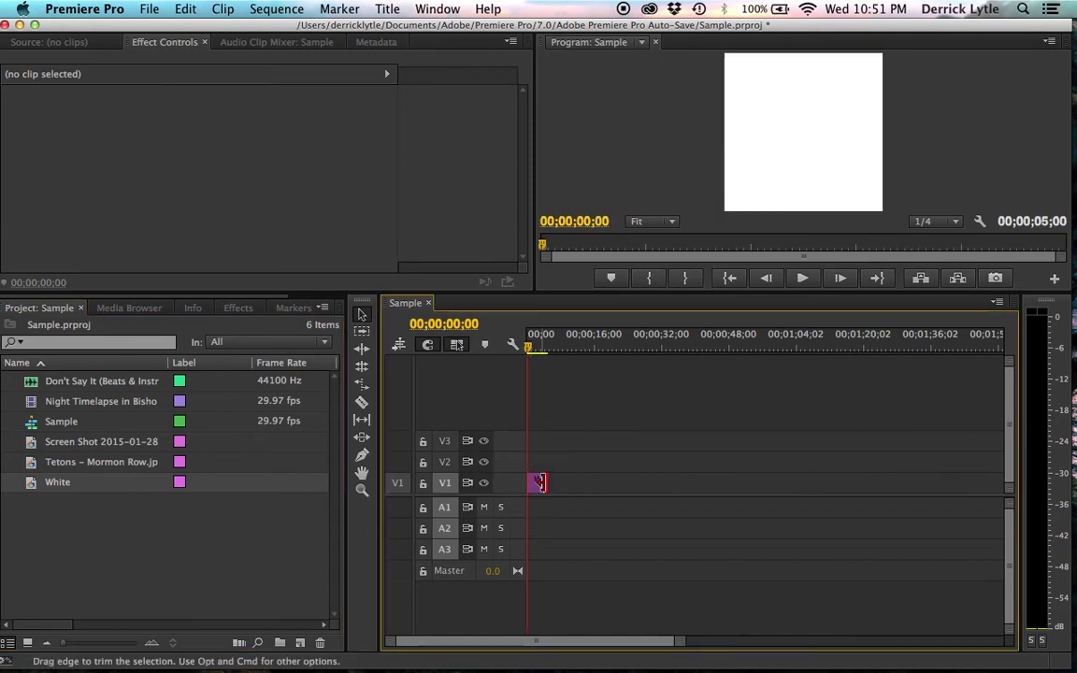
Step: Place the Don't Say It music on track A1 under the White matte
{"action": "left_click_drag", "start_coordinate": [30, 381], "coordinate": [516, 506]}
{"action": "key", "text": "backslash"}
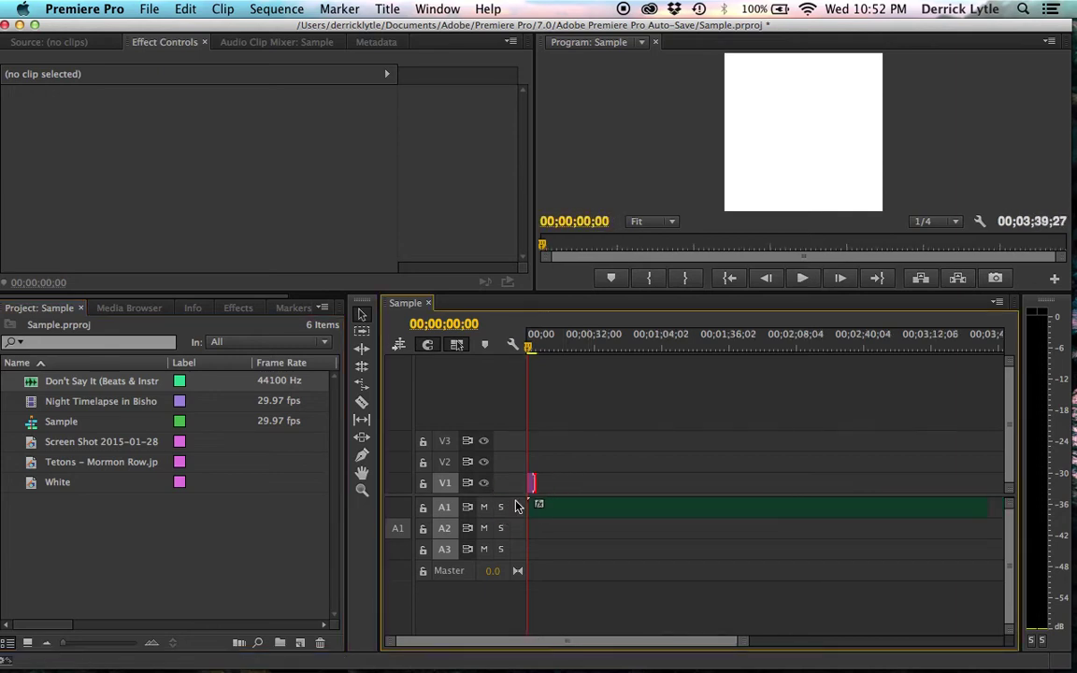
{"action": "key", "text": "minus"}
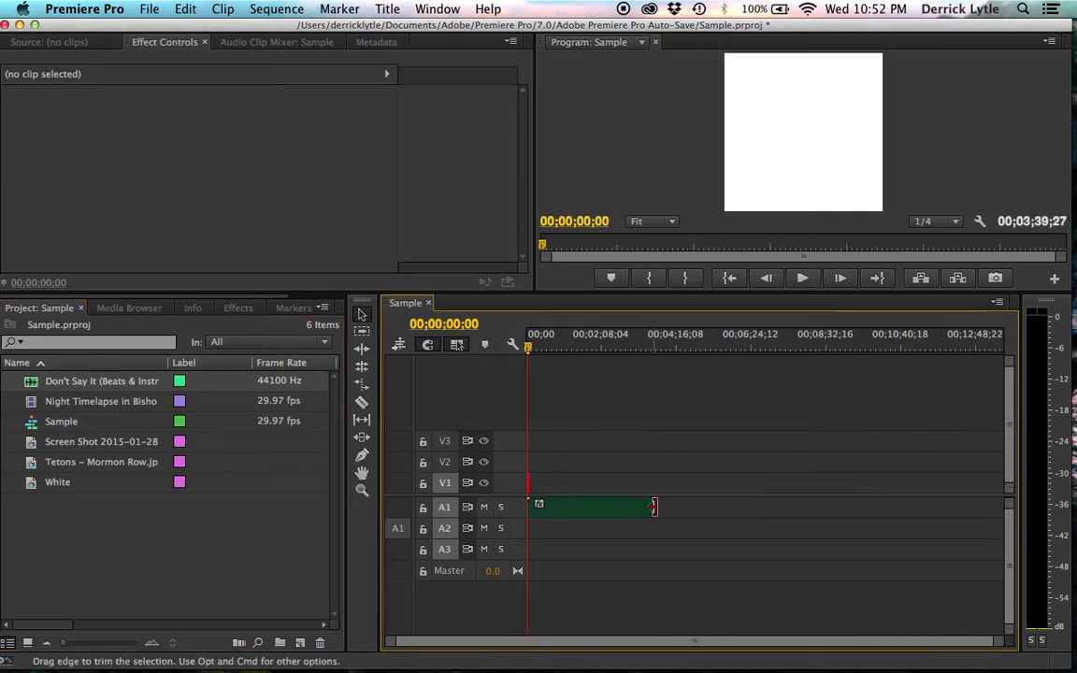
{"action": "left_click_drag", "start_coordinate": [653, 506], "coordinate": [524, 503]}
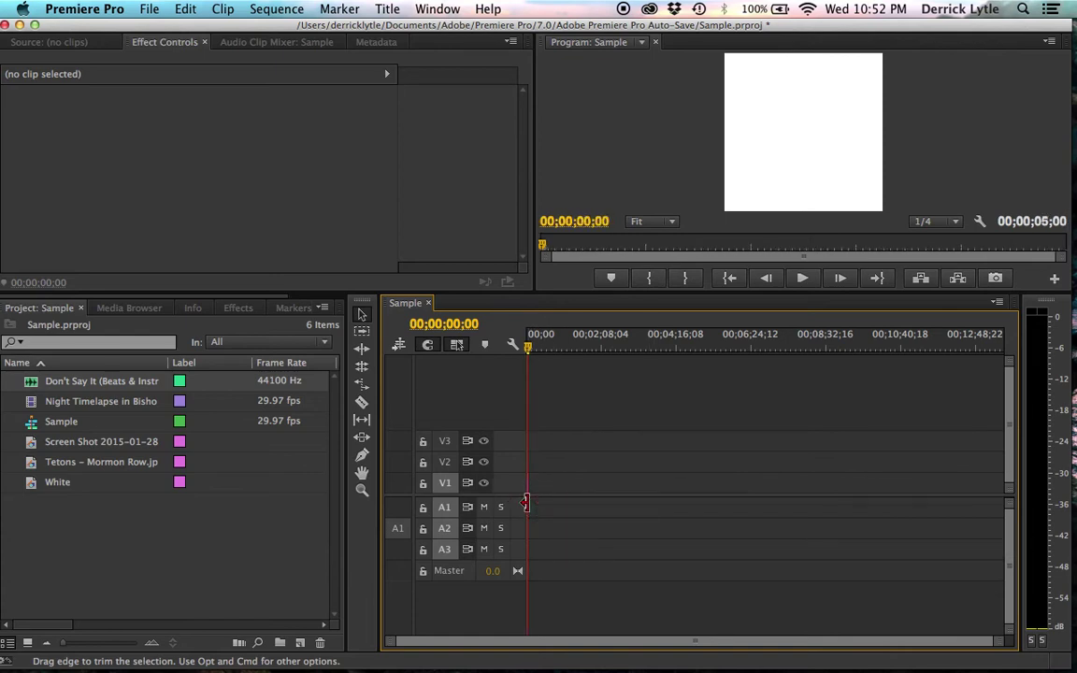
{"action": "key", "text": "equal"}
{"action": "key", "text": "equal"}
{"action": "key", "text": "equal"}
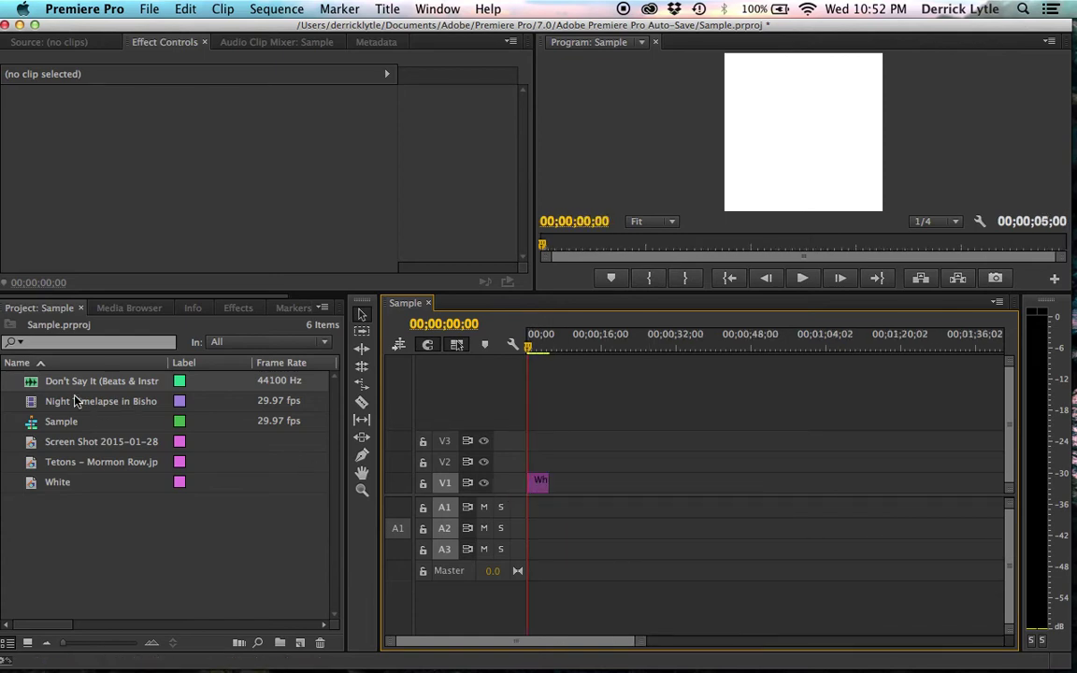
{"action": "left_click_drag", "start_coordinate": [34, 381], "coordinate": [519, 508]}
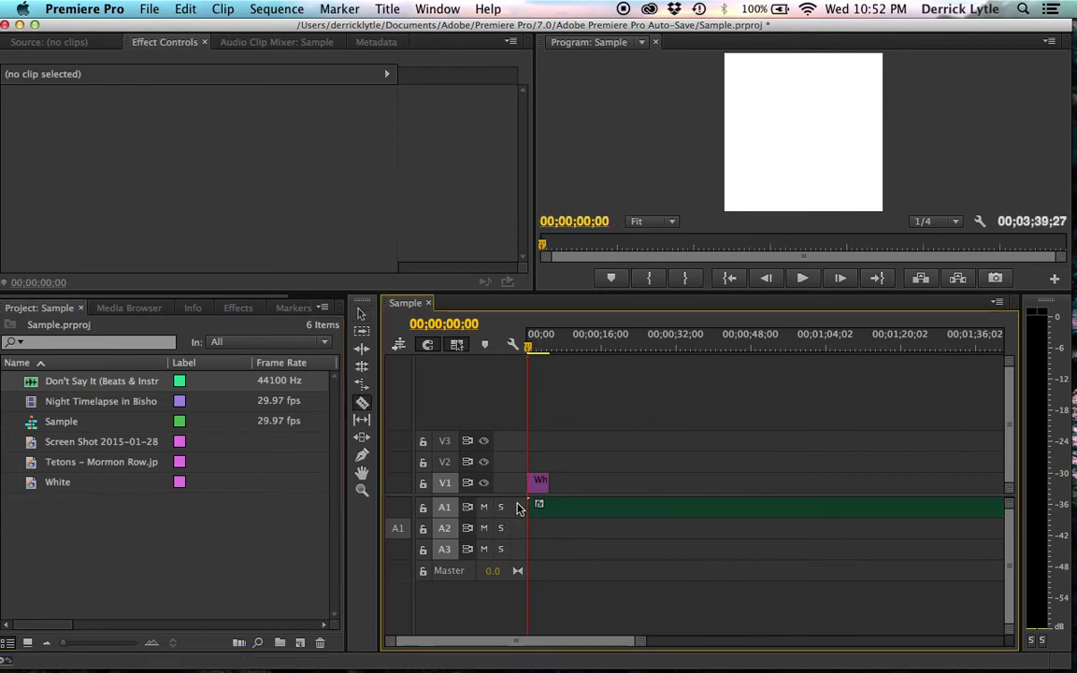
Step: Cut the music at the White clip's end (5;00) and delete the leftover piece
{"action": "left_click", "coordinate": [608, 351]}
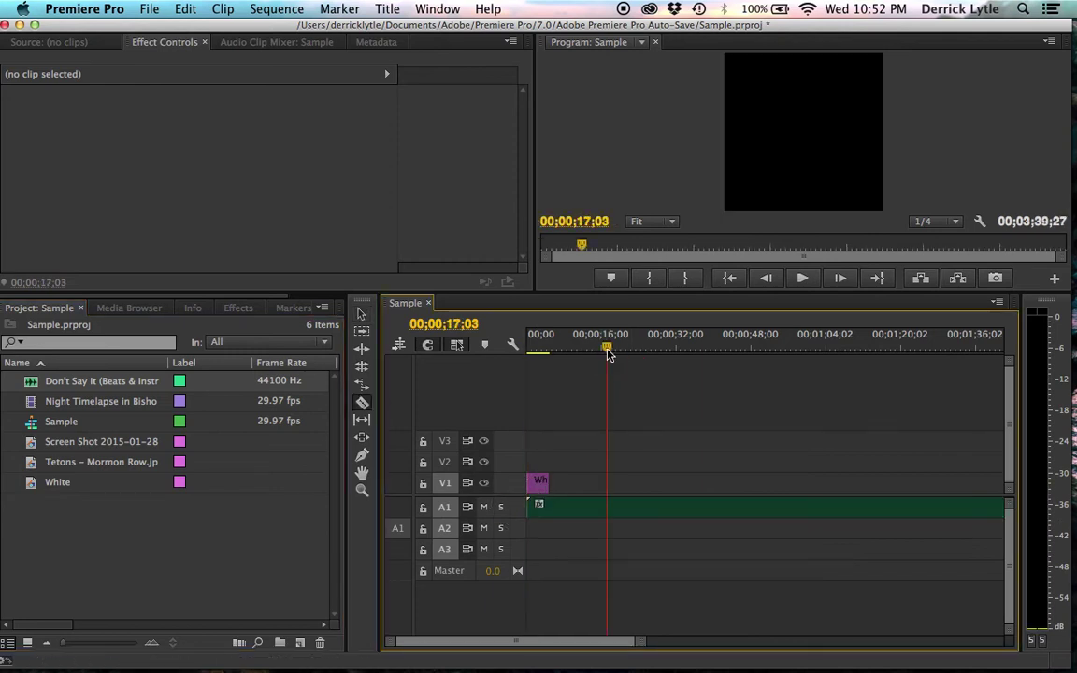
{"action": "key", "text": "Up"}
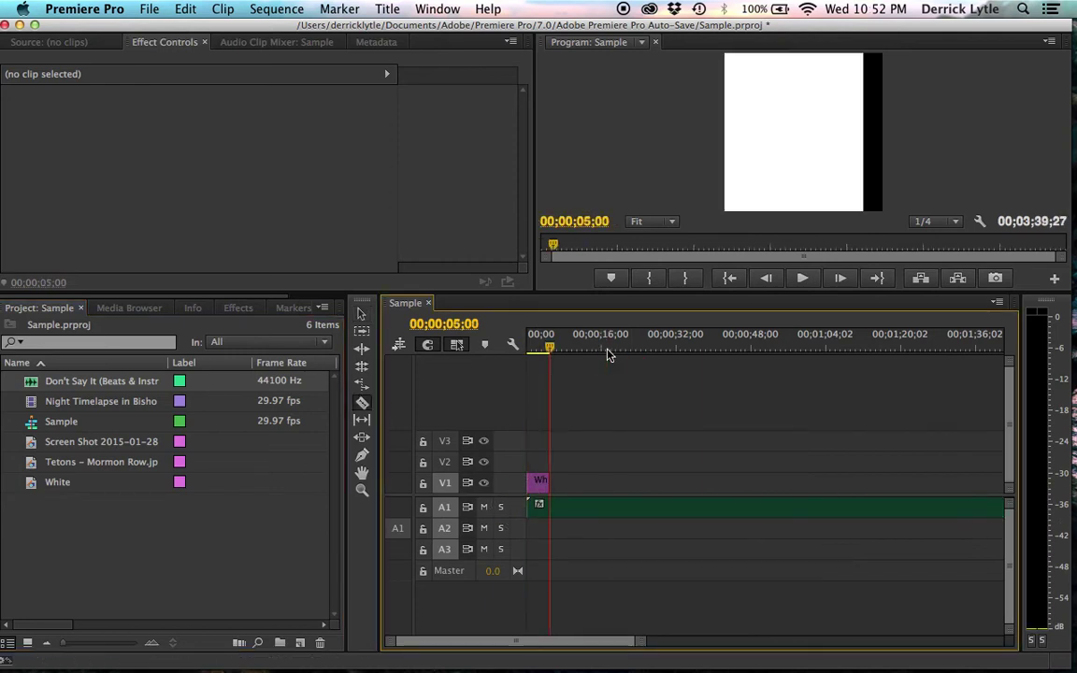
{"action": "left_click", "coordinate": [557, 504]}
{"action": "key", "text": "v"}
{"action": "left_click", "coordinate": [570, 506]}
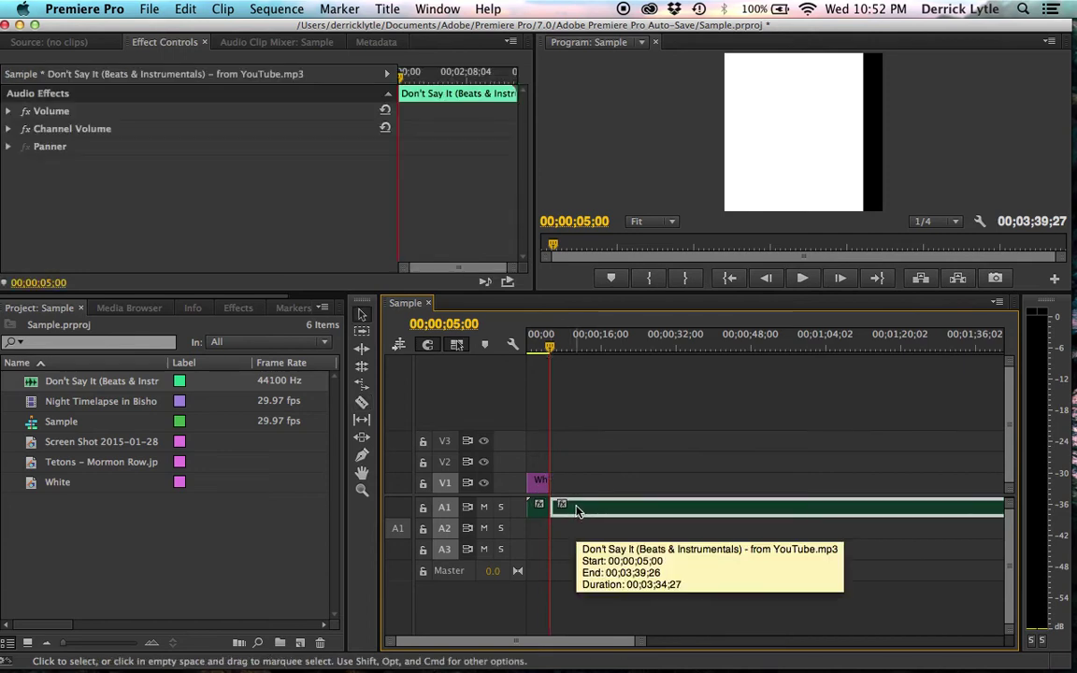
{"action": "key", "text": "Delete"}
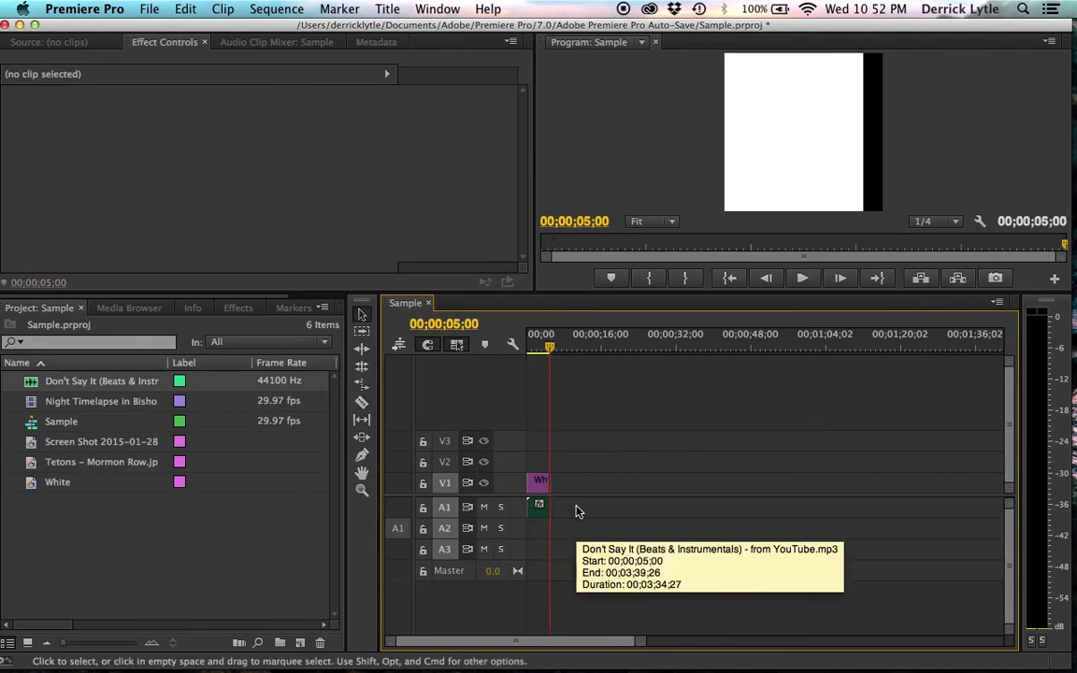
Step: Play the sequence back from the start
{"action": "left_click", "coordinate": [548, 346]}
{"action": "left_click_drag", "start_coordinate": [548, 346], "coordinate": [481, 348]}
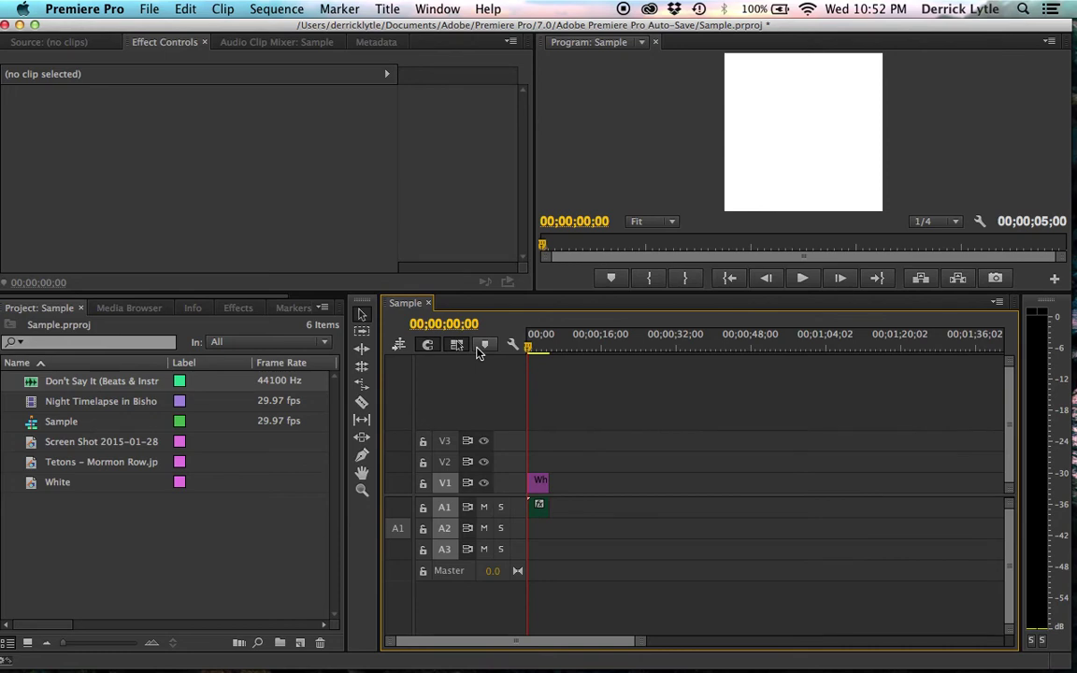
{"action": "key", "text": "space"}
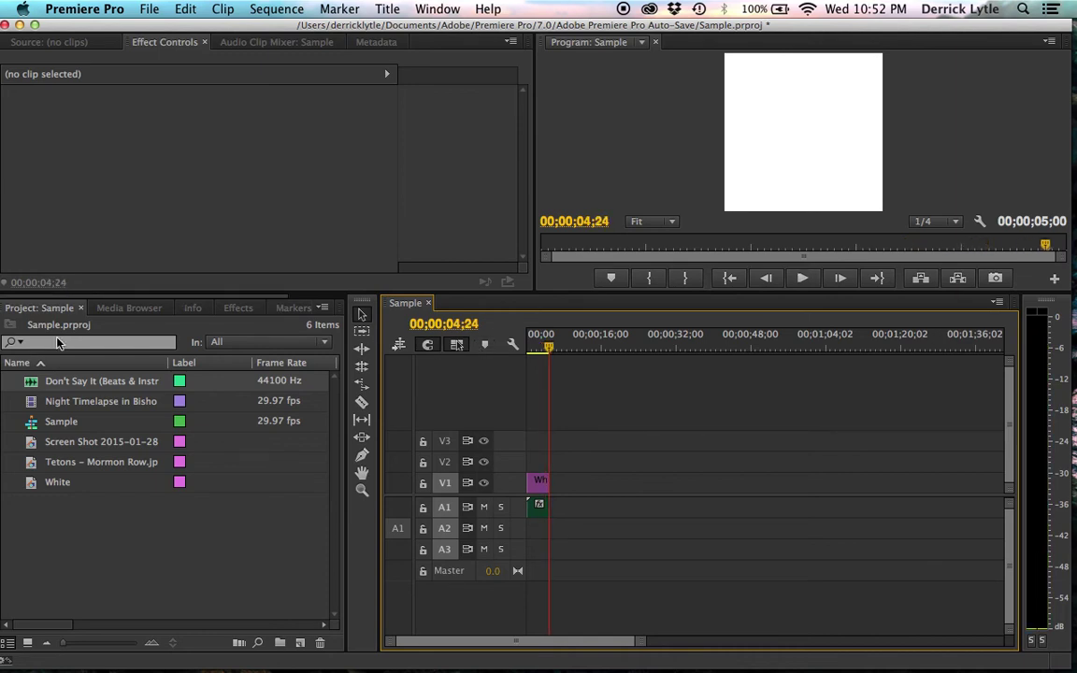
Step: Put Night Timelapse on V2 above the White matte, trimmed to end at 5;00
{"action": "left_click_drag", "start_coordinate": [131, 401], "coordinate": [526, 461]}
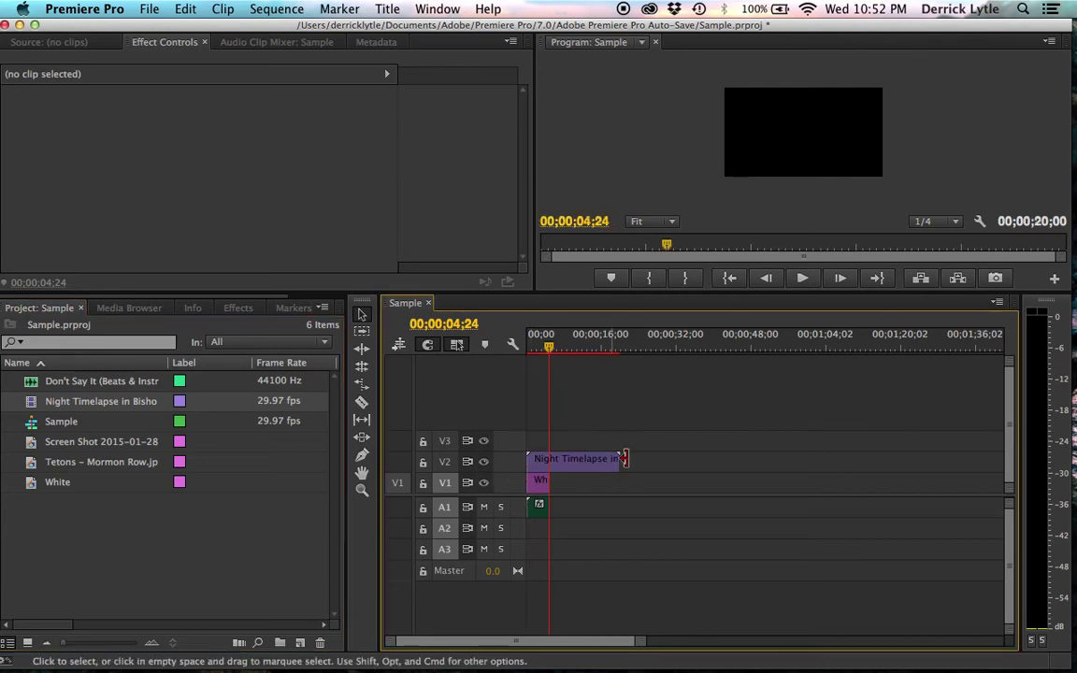
{"action": "left_click_drag", "start_coordinate": [623, 458], "coordinate": [548, 460]}
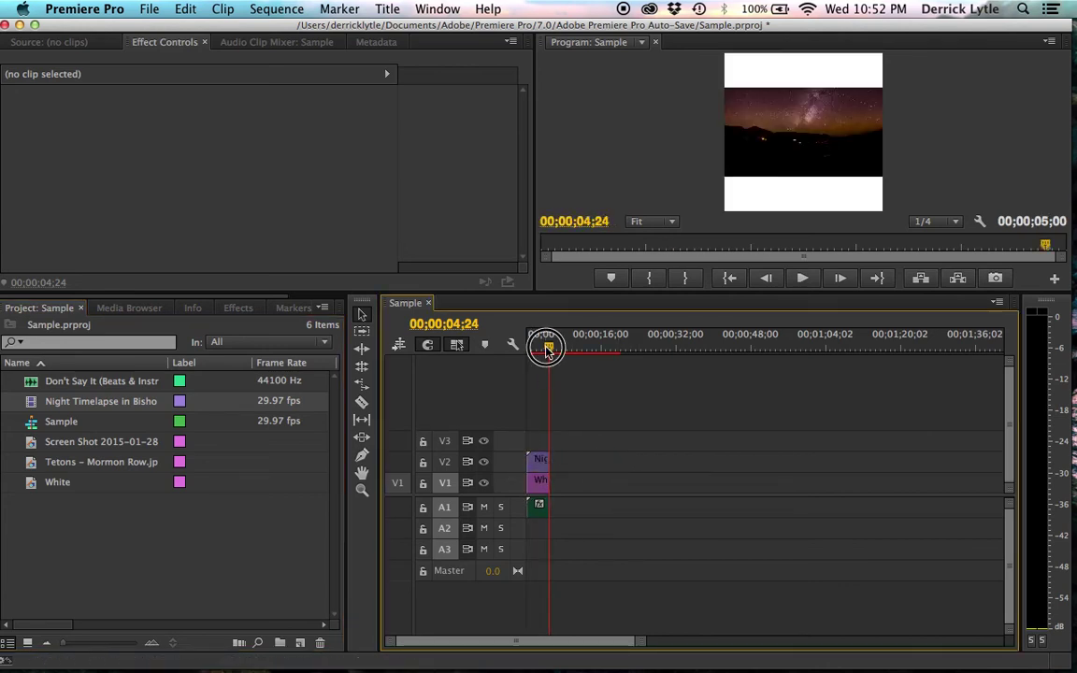
{"action": "left_click_drag", "start_coordinate": [548, 348], "coordinate": [522, 350]}
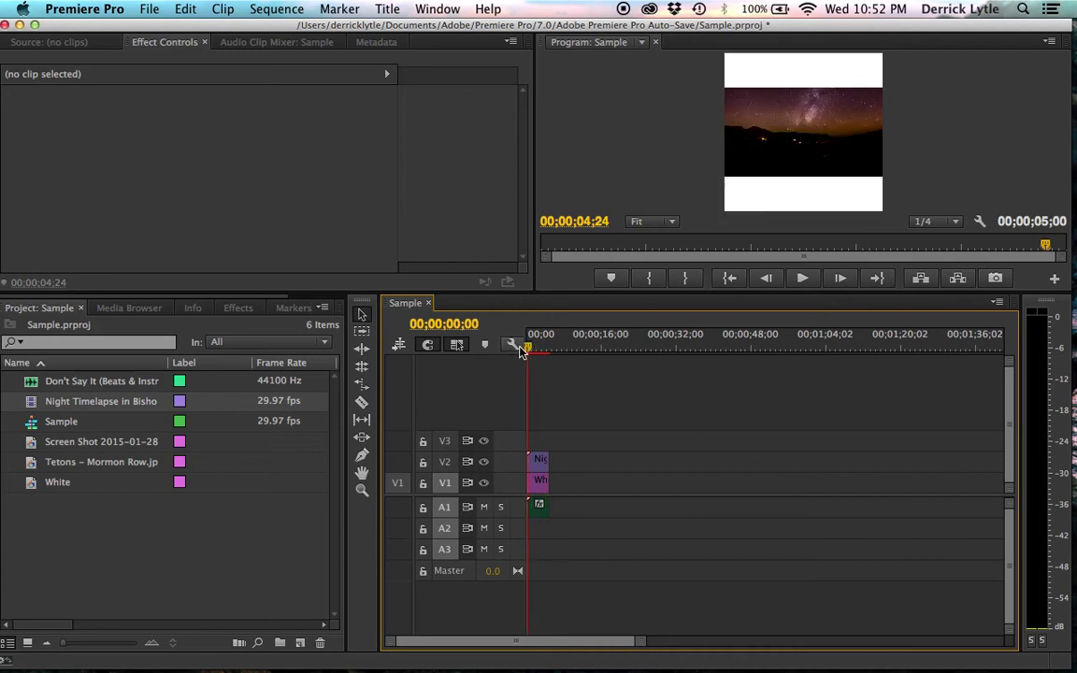
{"action": "key", "text": "space"}
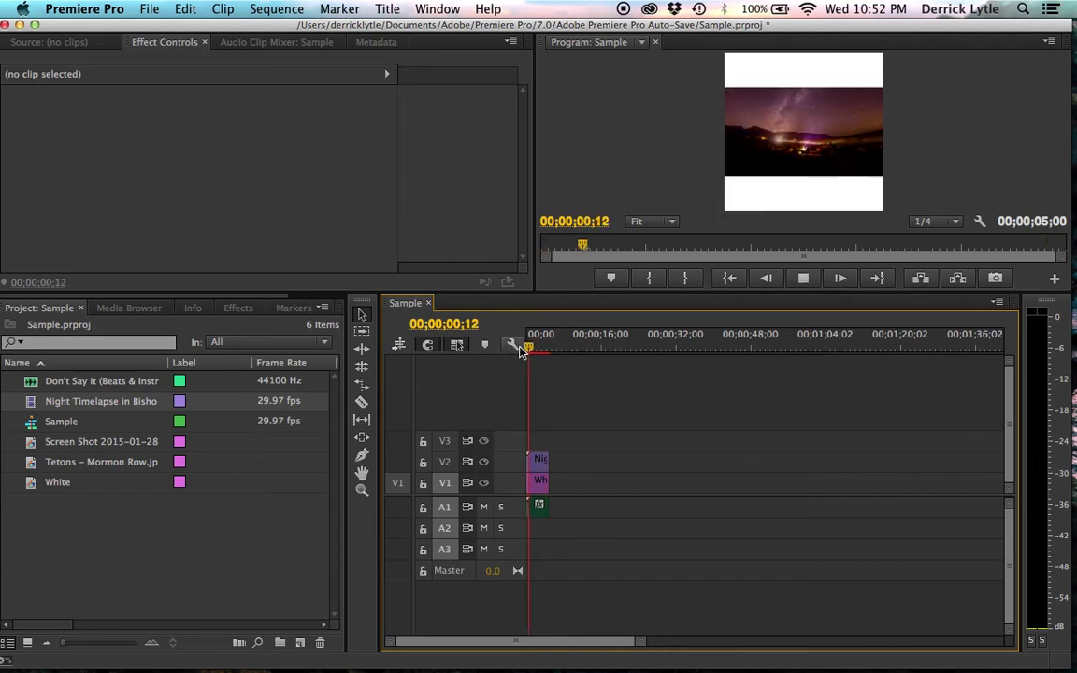
{"action": "key", "text": "space"}
Step: Scale the timelapse down slightly in the Program monitor so white shows around it
{"action": "left_click", "coordinate": [758, 171]}
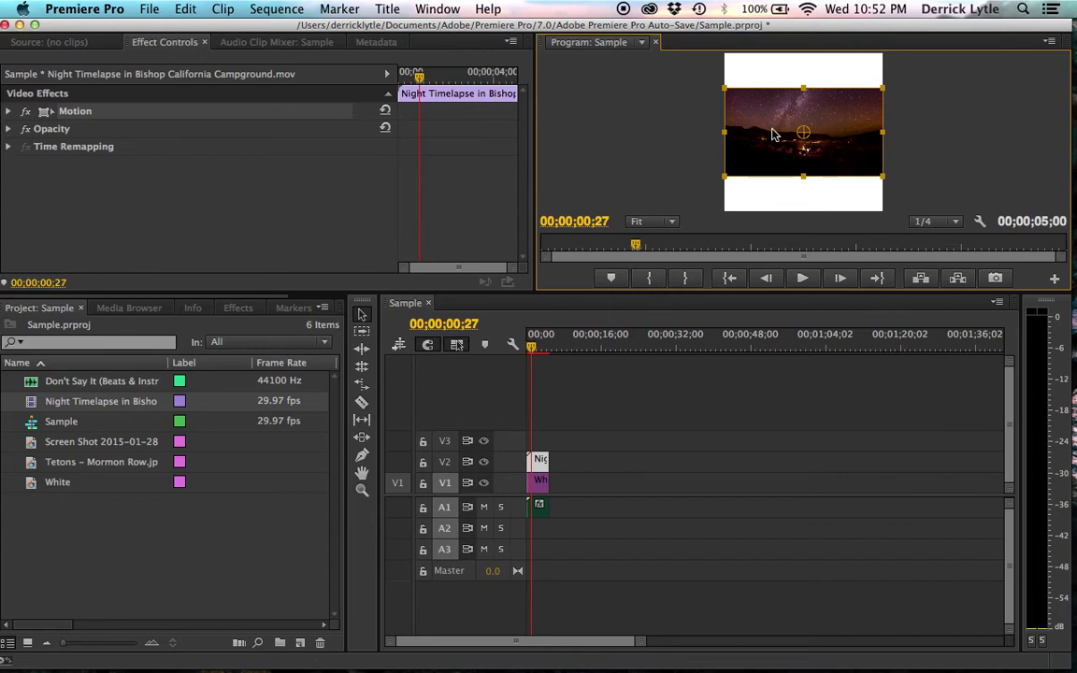
{"action": "left_click", "coordinate": [725, 177]}
{"action": "left_click_drag", "start_coordinate": [725, 176], "coordinate": [731, 179]}
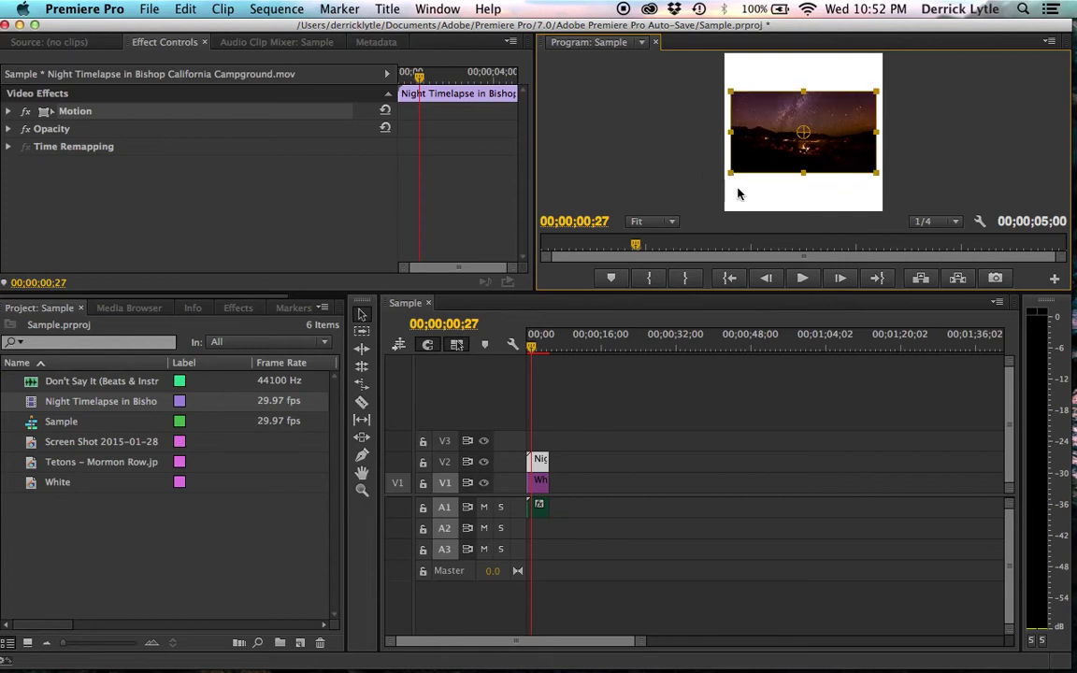
{"action": "left_click", "coordinate": [738, 191]}
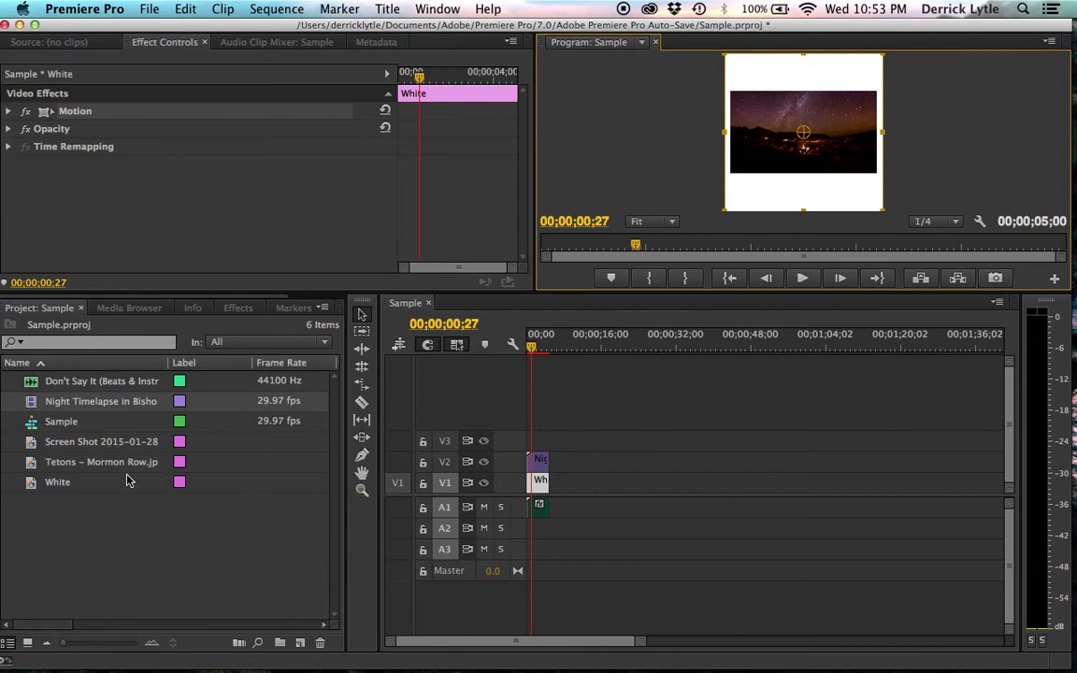
Step: Place the Tetons photo after the timelapse on V2, extend the White matte beneath it, lock V1
{"action": "double_click", "coordinate": [31, 467]}
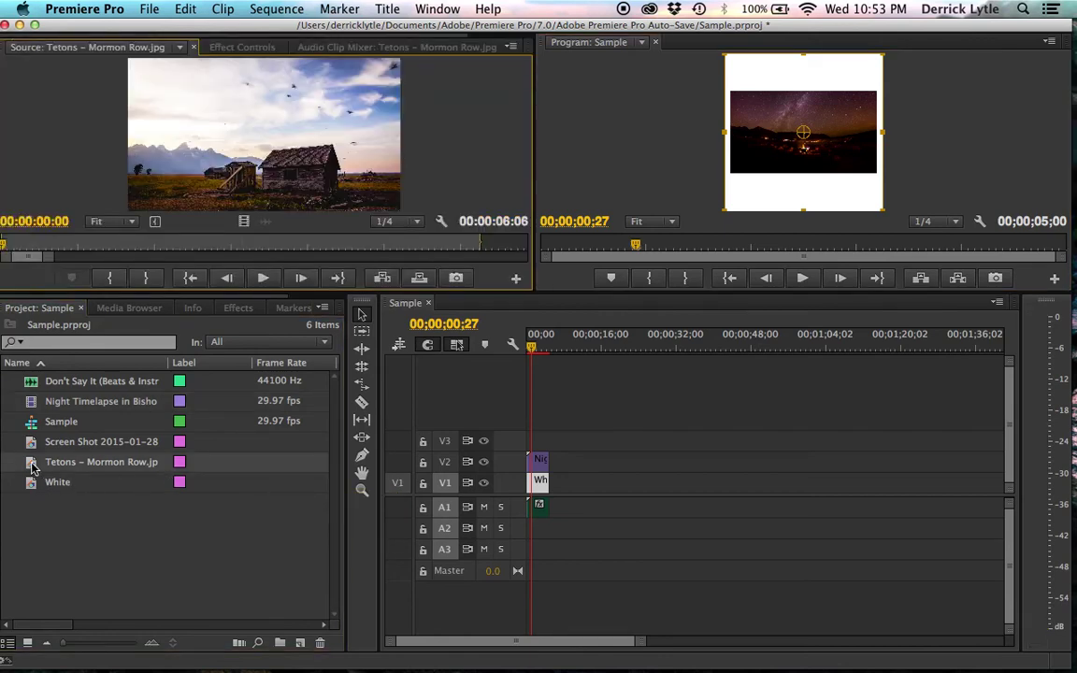
{"action": "left_click_drag", "start_coordinate": [31, 468], "coordinate": [555, 525]}
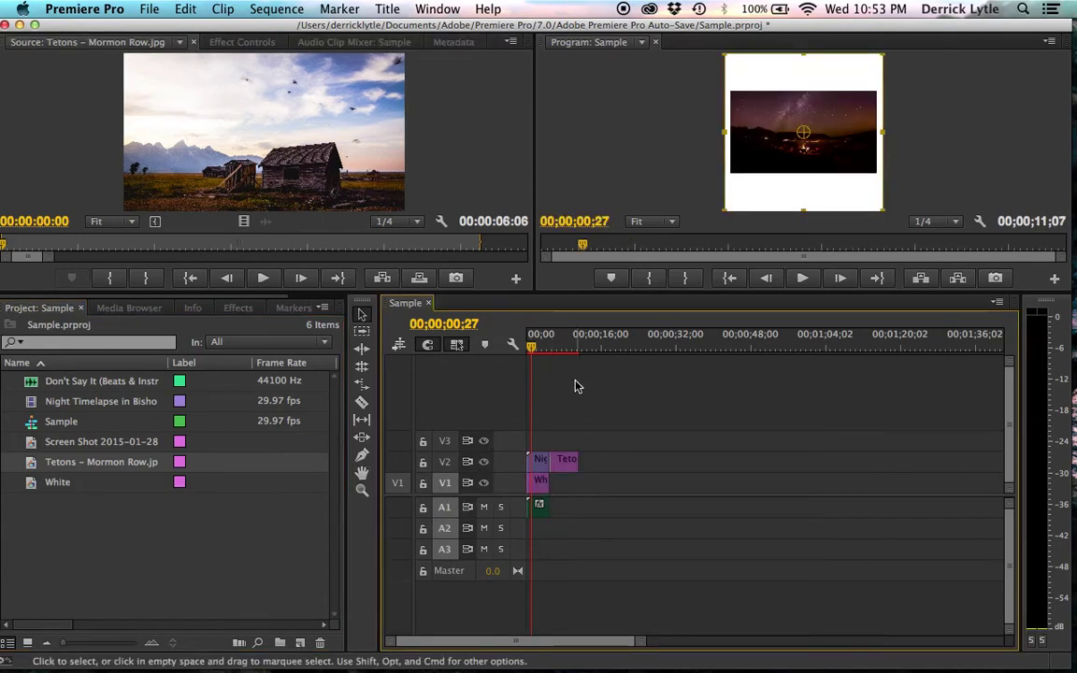
{"action": "left_click", "coordinate": [544, 345]}
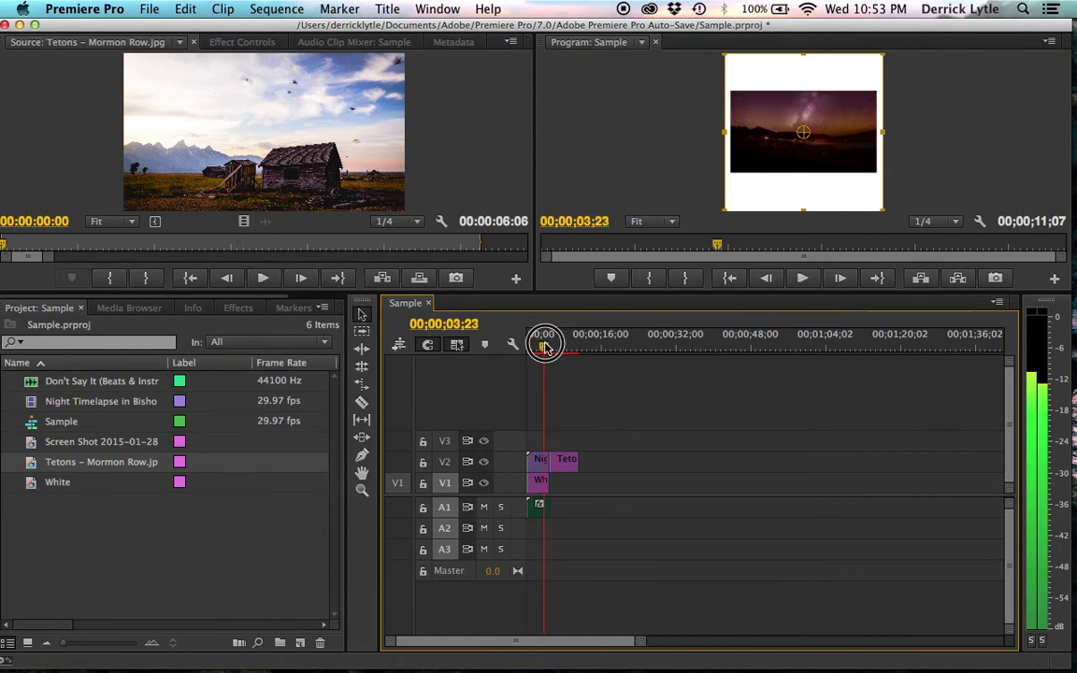
{"action": "left_click_drag", "start_coordinate": [545, 346], "coordinate": [555, 347]}
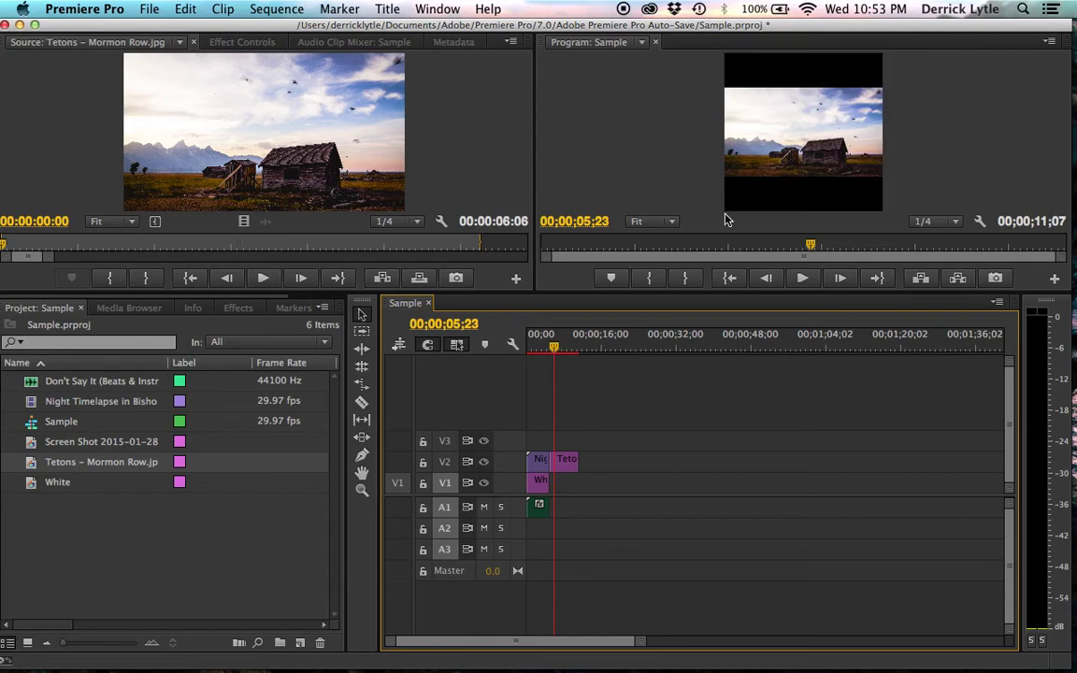
{"action": "left_click_drag", "start_coordinate": [549, 480], "coordinate": [577, 480]}
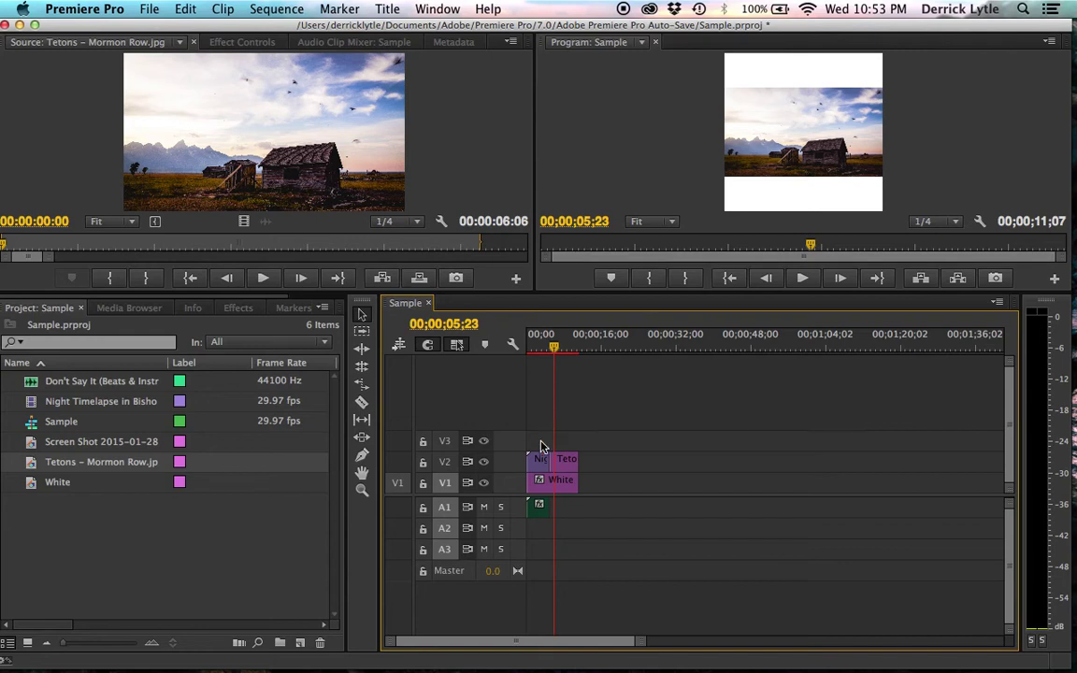
{"action": "left_click", "coordinate": [423, 484]}
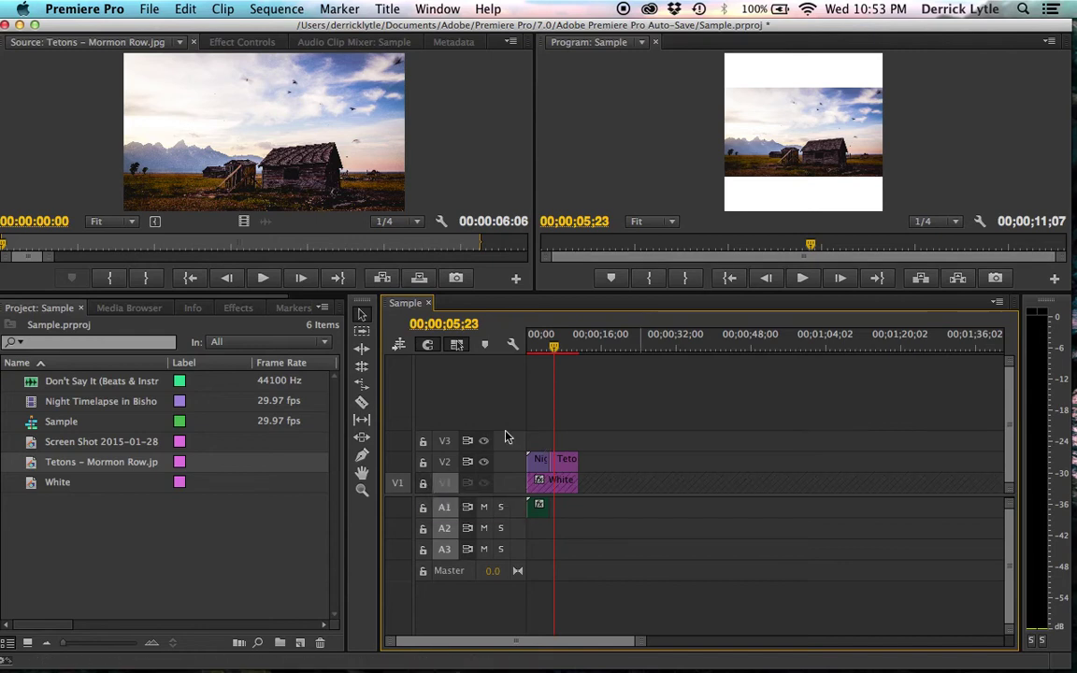
Step: Shrink the Tetons photo inside the white frame in the Program monitor
{"action": "left_click", "coordinate": [758, 159]}
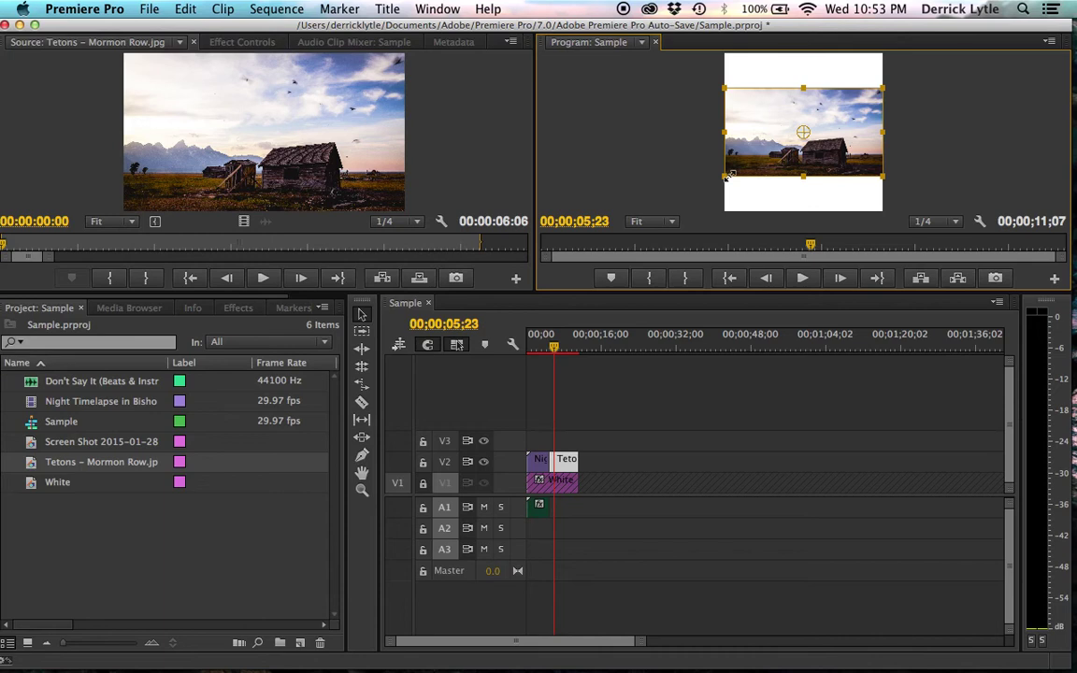
{"action": "left_click_drag", "start_coordinate": [727, 176], "coordinate": [732, 174]}
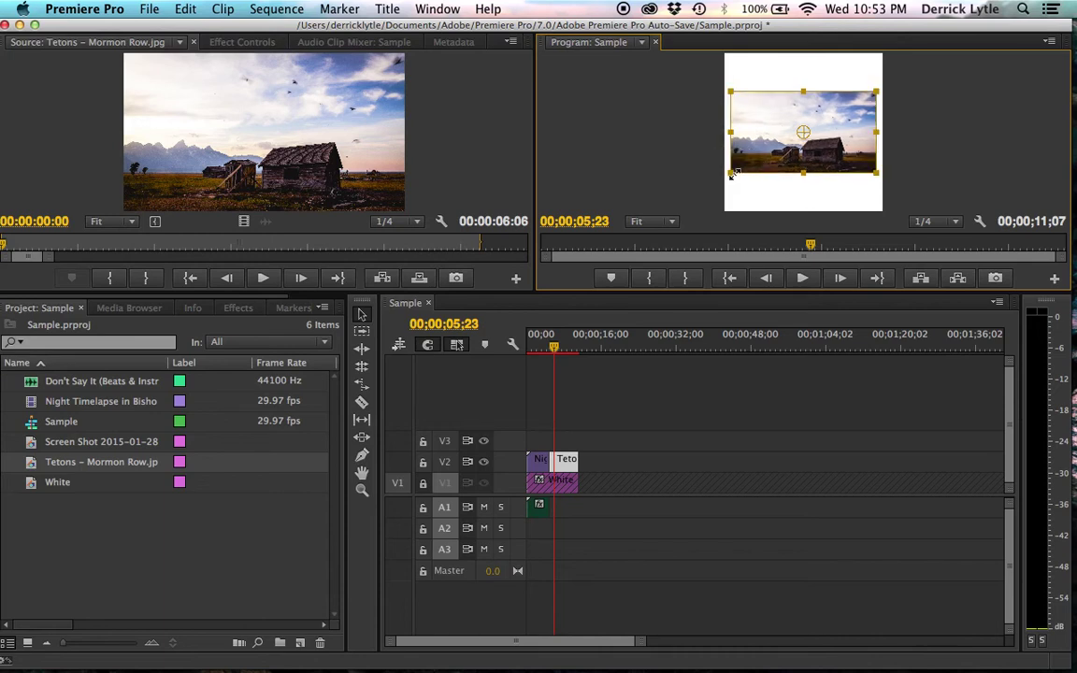
{"action": "left_click", "coordinate": [669, 168]}
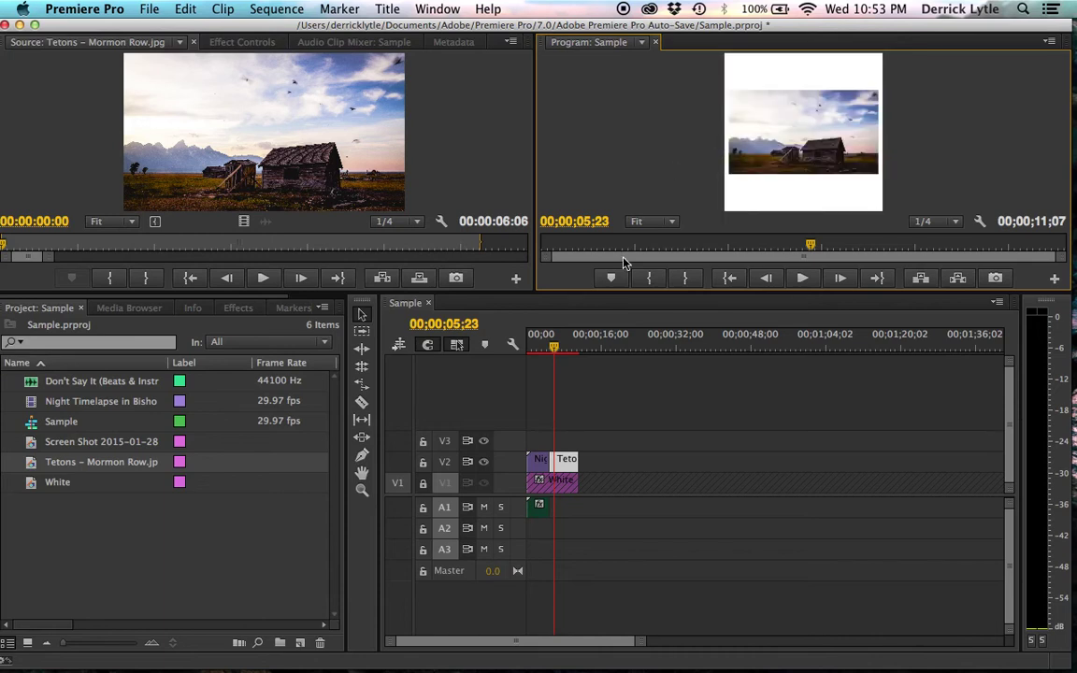
Step: Play the sequence from the start and stop on a frame showing the photo
{"action": "left_click", "coordinate": [572, 348]}
{"action": "left_click", "coordinate": [572, 346]}
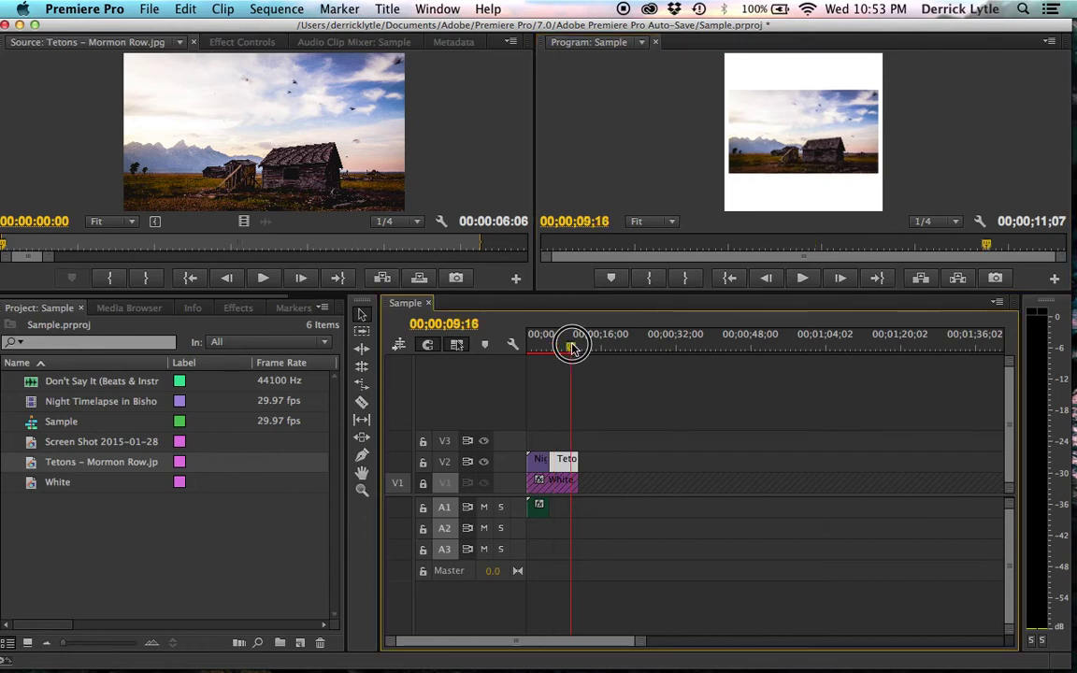
{"action": "left_click_drag", "start_coordinate": [572, 347], "coordinate": [513, 354]}
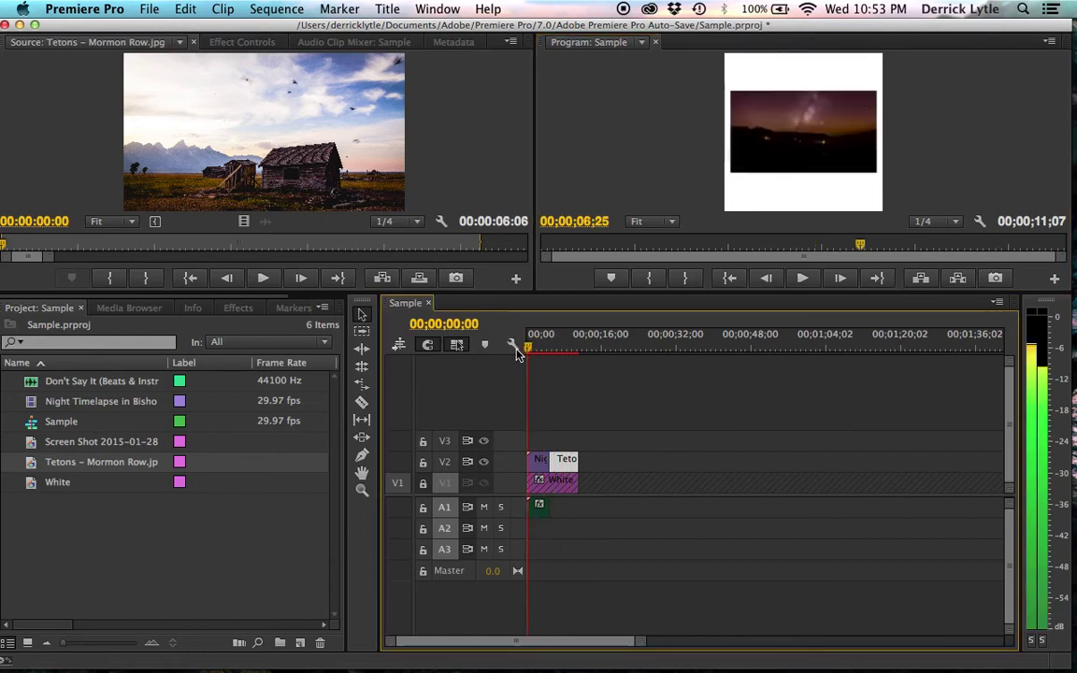
{"action": "key", "text": "space"}
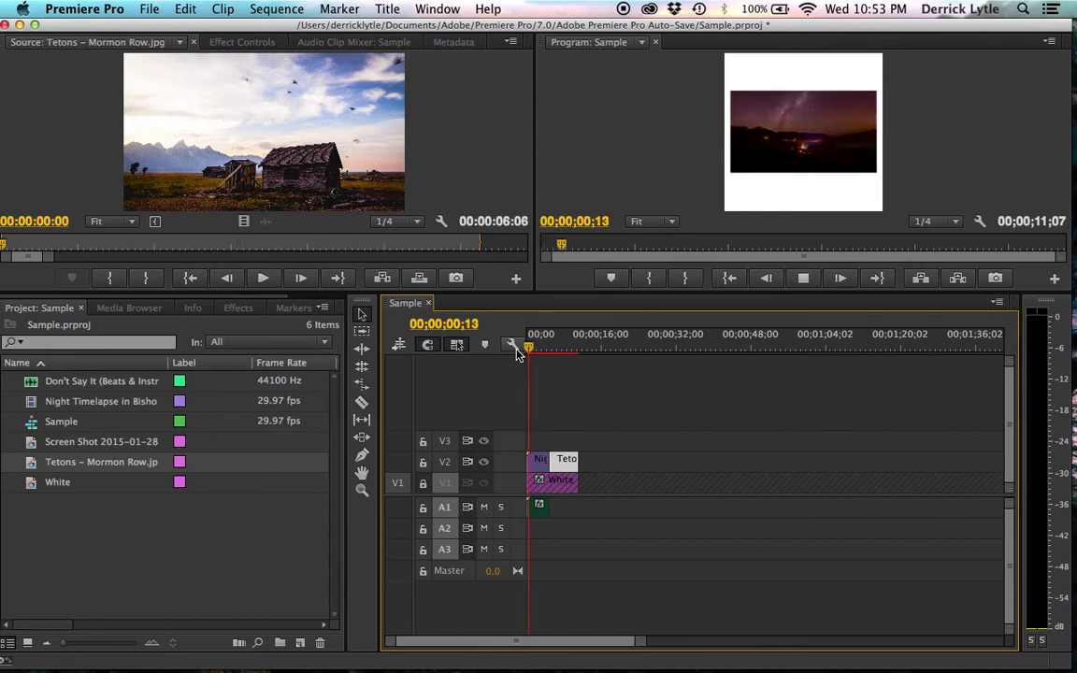
{"action": "left_click_drag", "start_coordinate": [517, 352], "coordinate": [557, 348]}
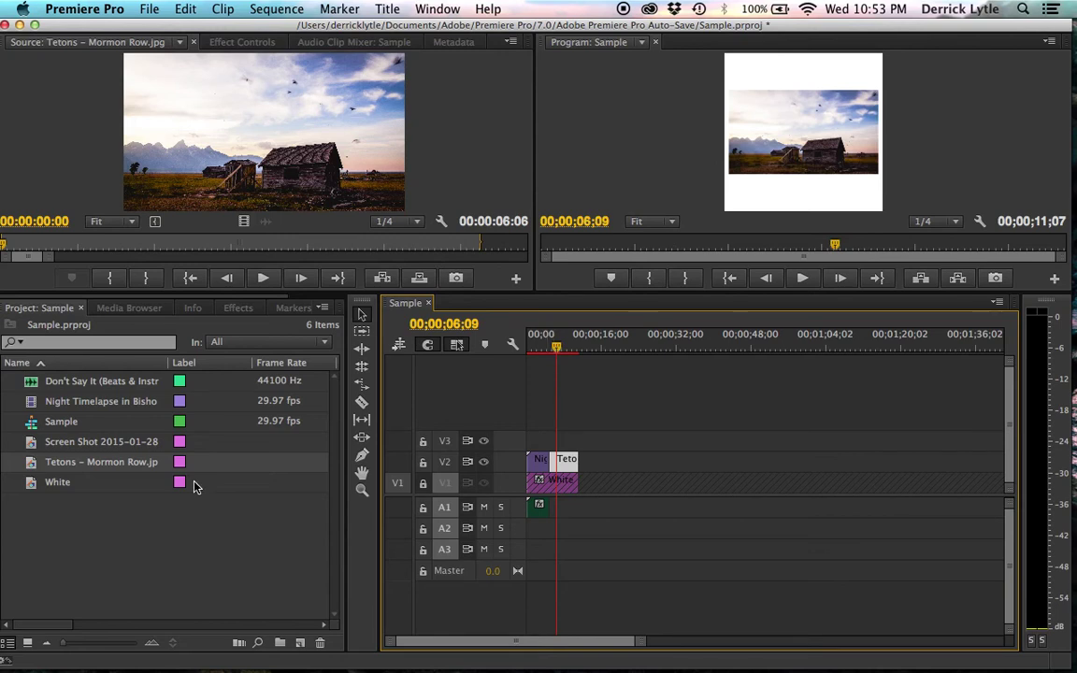
Step: Create a new 720×720 title and type 'Title 01' over the Tetons photo
{"action": "key", "text": "super+t"}
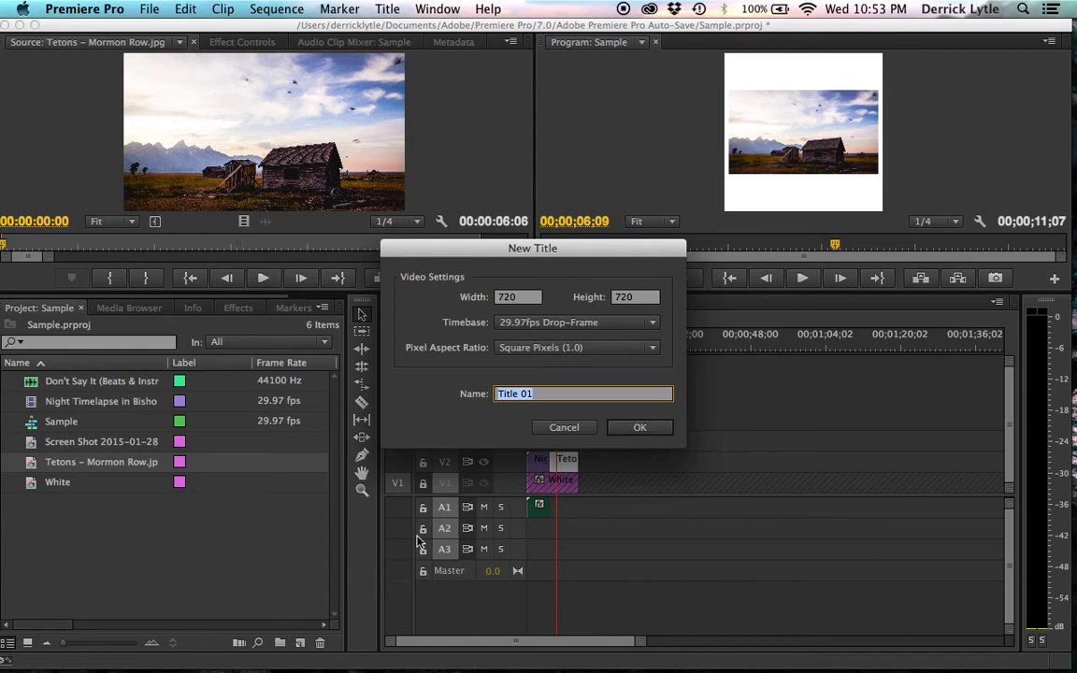
{"action": "left_click", "coordinate": [632, 425]}
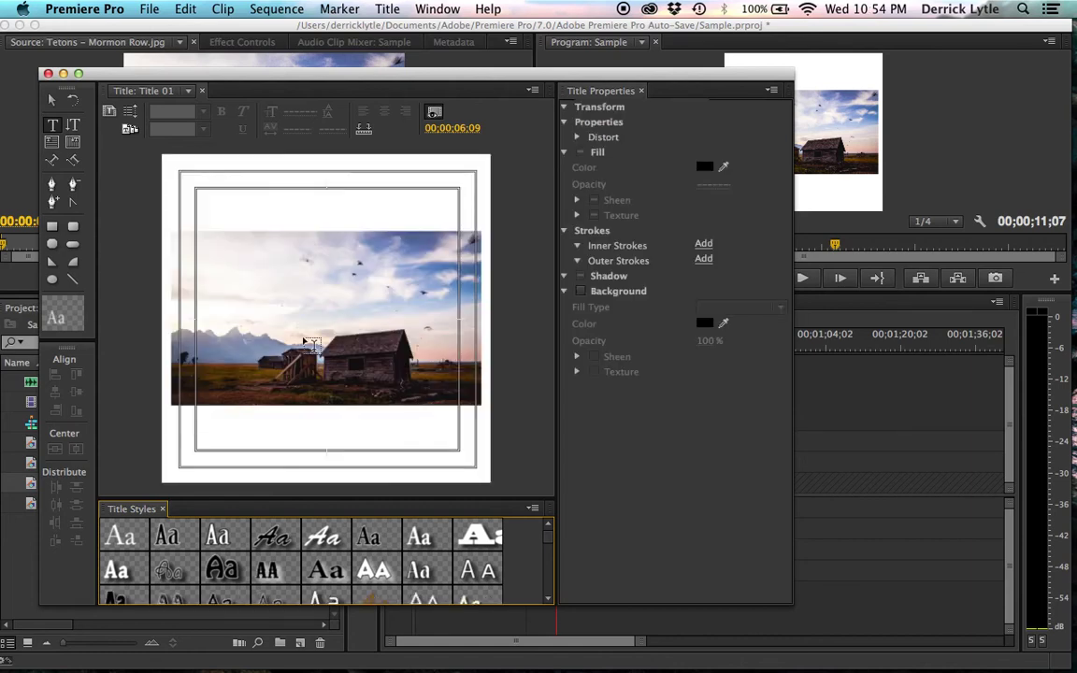
{"action": "left_click", "coordinate": [243, 290]}
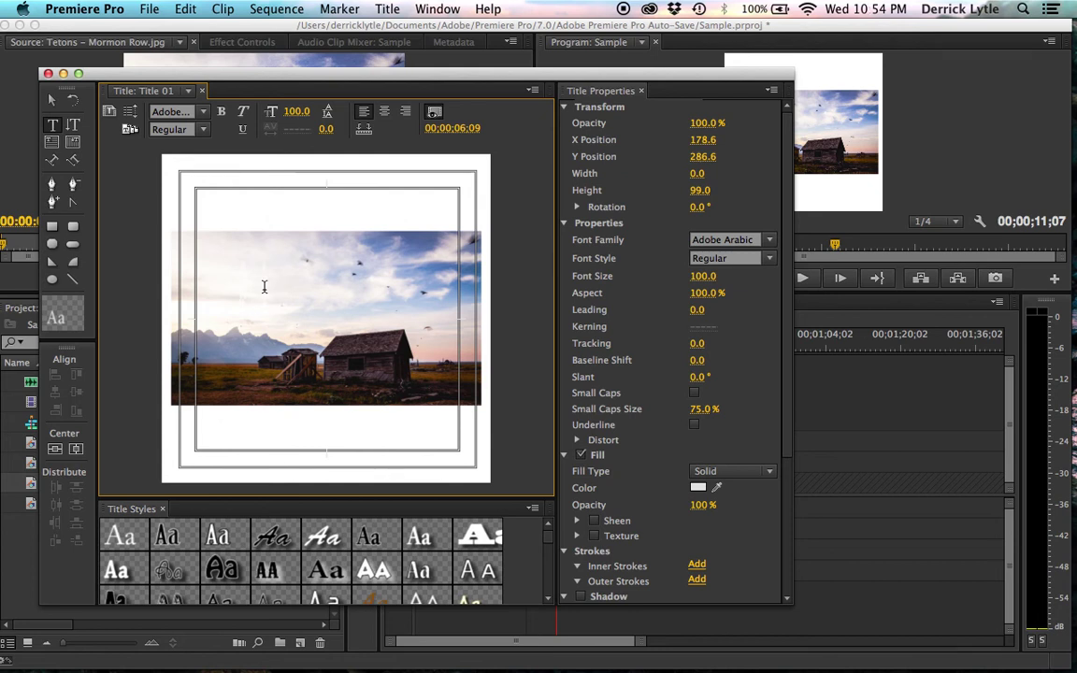
{"action": "type", "text": "Til"}
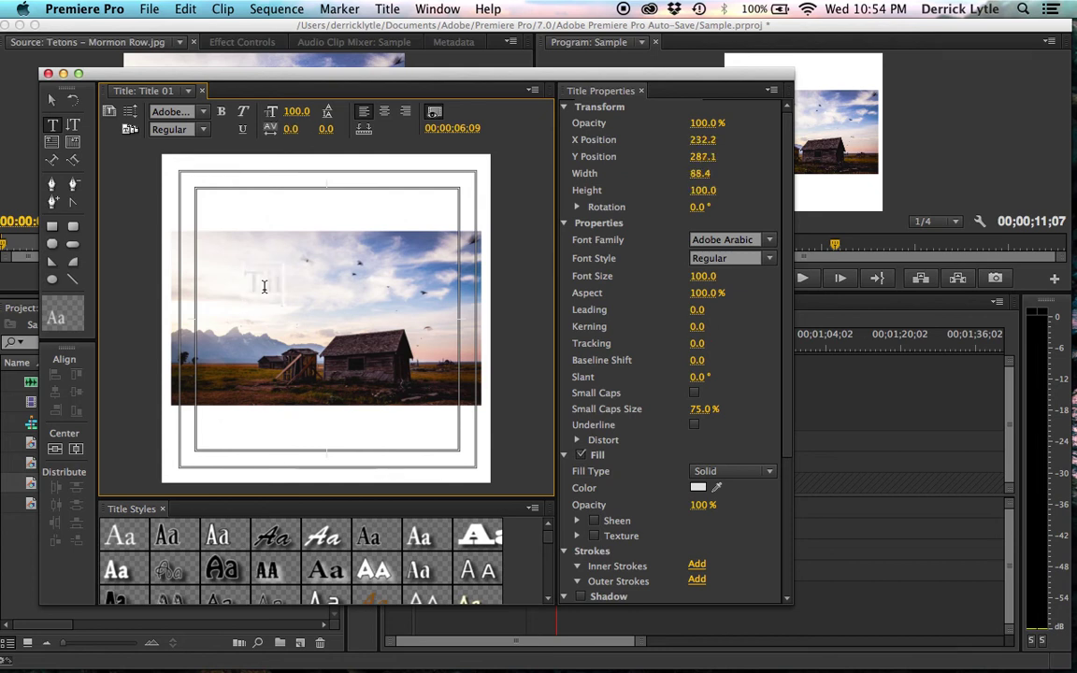
{"action": "type", "text": "le 01"}
Step: Set the Title 01 text's Font Family in Title Properties to STSong
{"action": "left_click", "coordinate": [768, 243]}
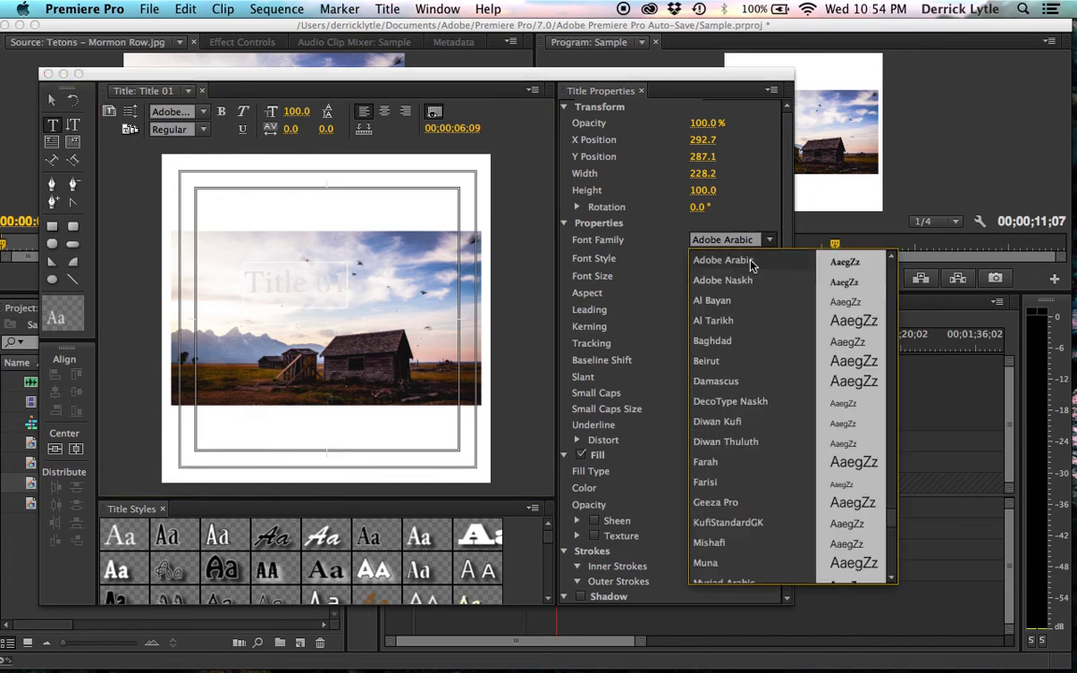
{"action": "scroll", "coordinate": [747, 361], "scroll_direction": "up", "scroll_amount": 3}
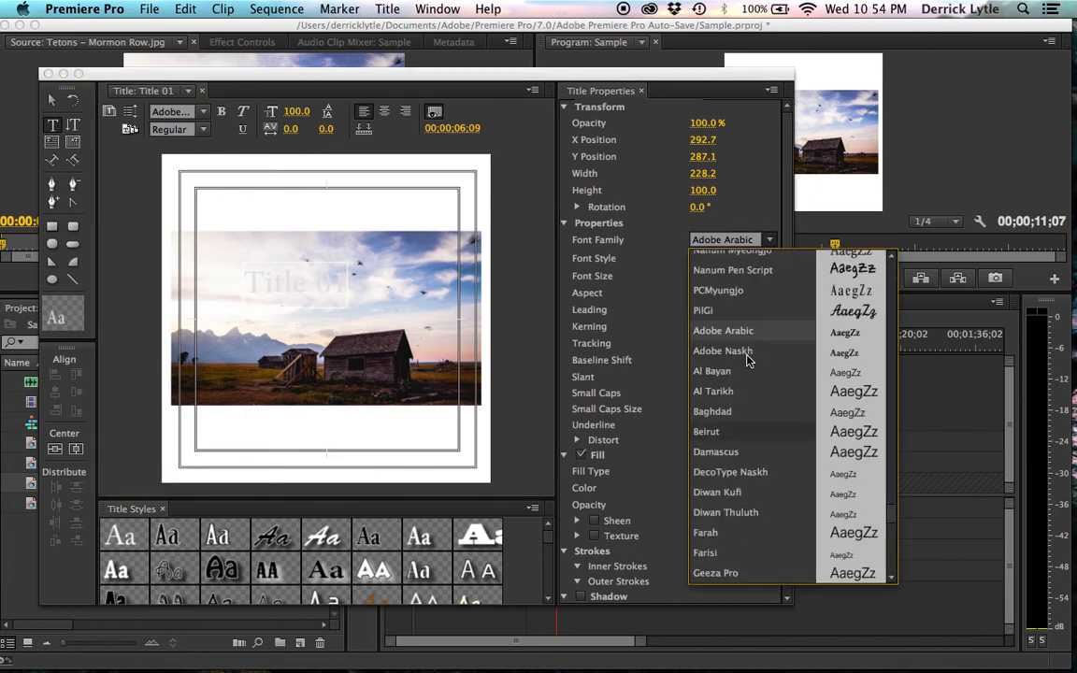
{"action": "scroll", "coordinate": [747, 361], "scroll_direction": "up", "scroll_amount": 5}
{"action": "scroll", "coordinate": [747, 361], "scroll_direction": "up", "scroll_amount": 5}
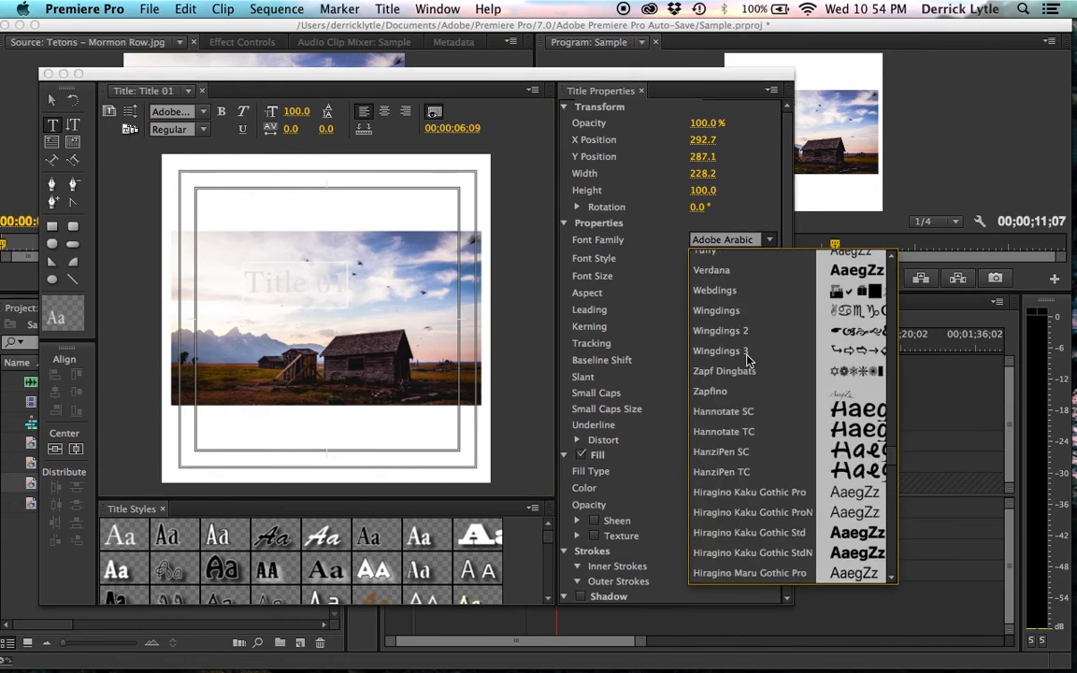
{"action": "scroll", "coordinate": [747, 361], "scroll_direction": "down", "scroll_amount": 10}
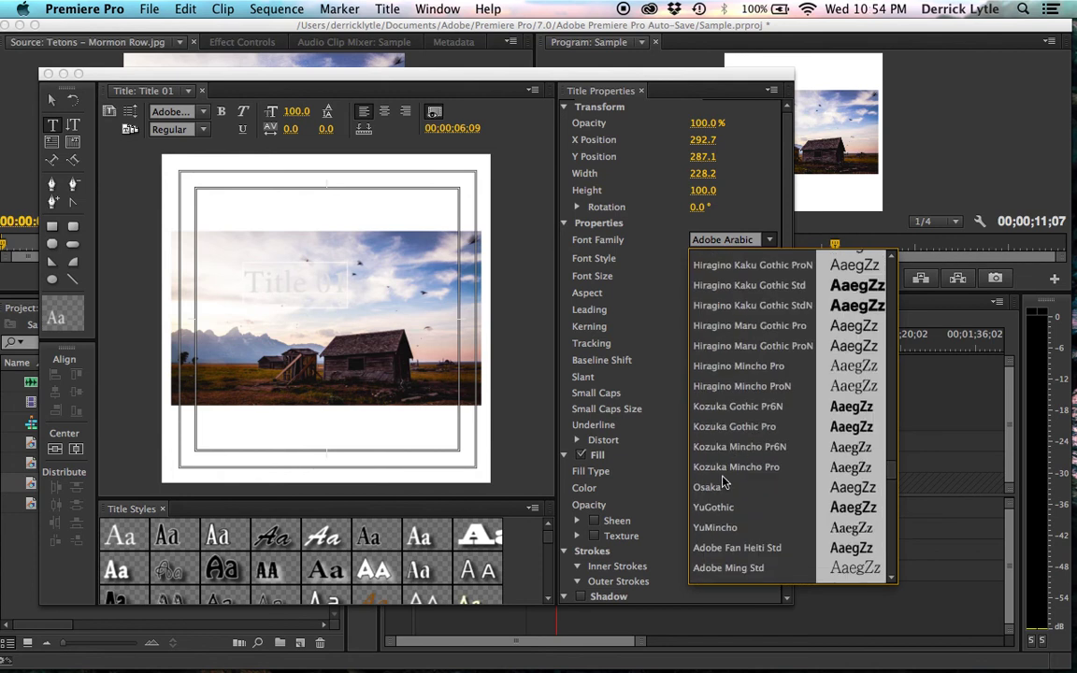
{"action": "scroll", "coordinate": [723, 478], "scroll_direction": "down", "scroll_amount": 15}
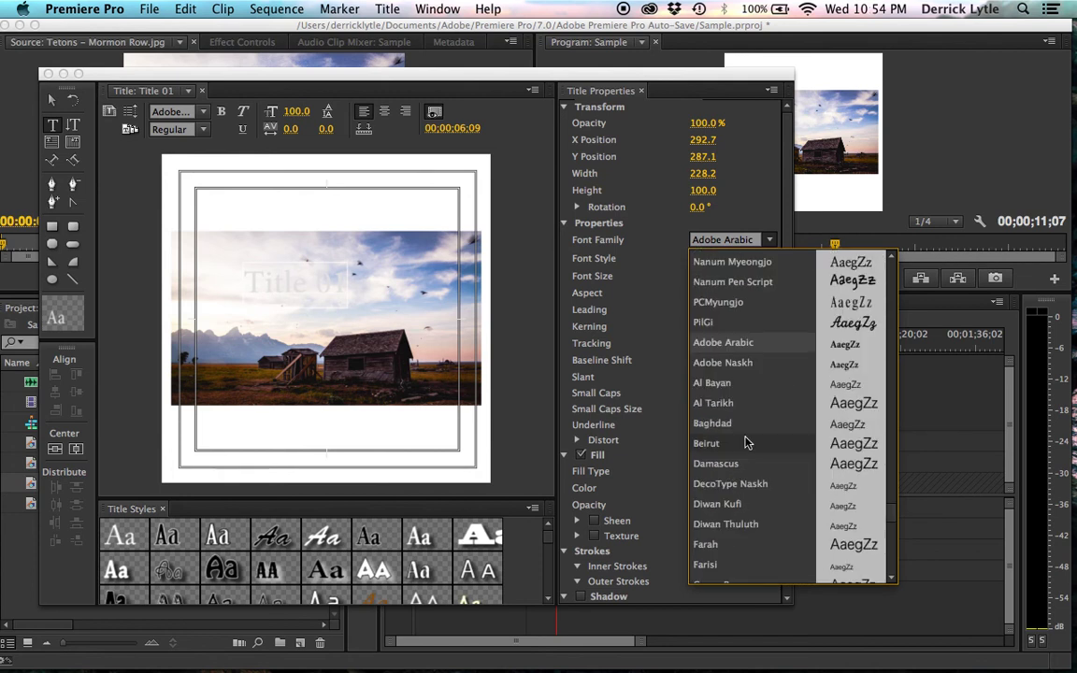
{"action": "scroll", "coordinate": [725, 449], "scroll_direction": "down", "scroll_amount": 15}
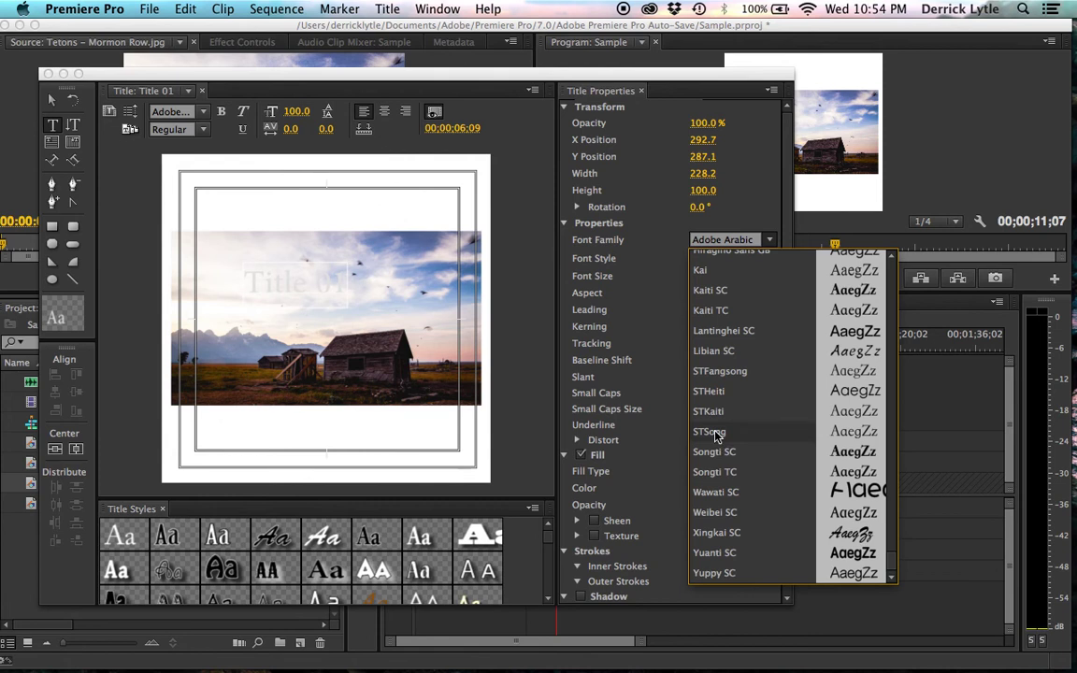
{"action": "left_click", "coordinate": [715, 433]}
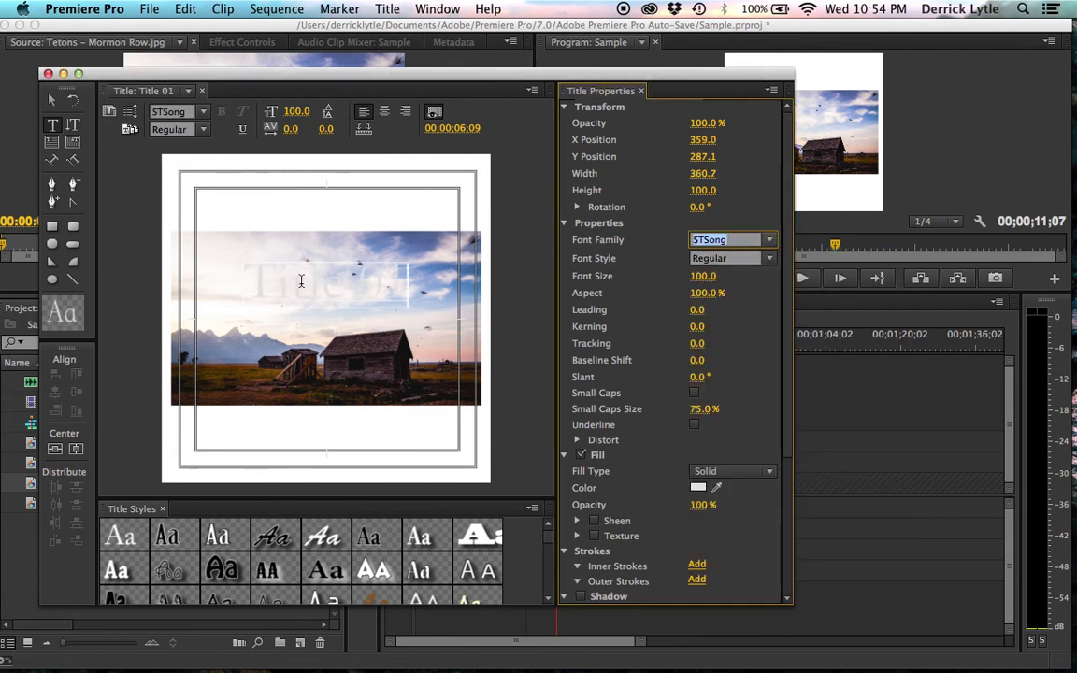
Step: Fill the Title 01 text with a dark brown sampled from the Tetons photo
{"action": "left_click", "coordinate": [357, 293]}
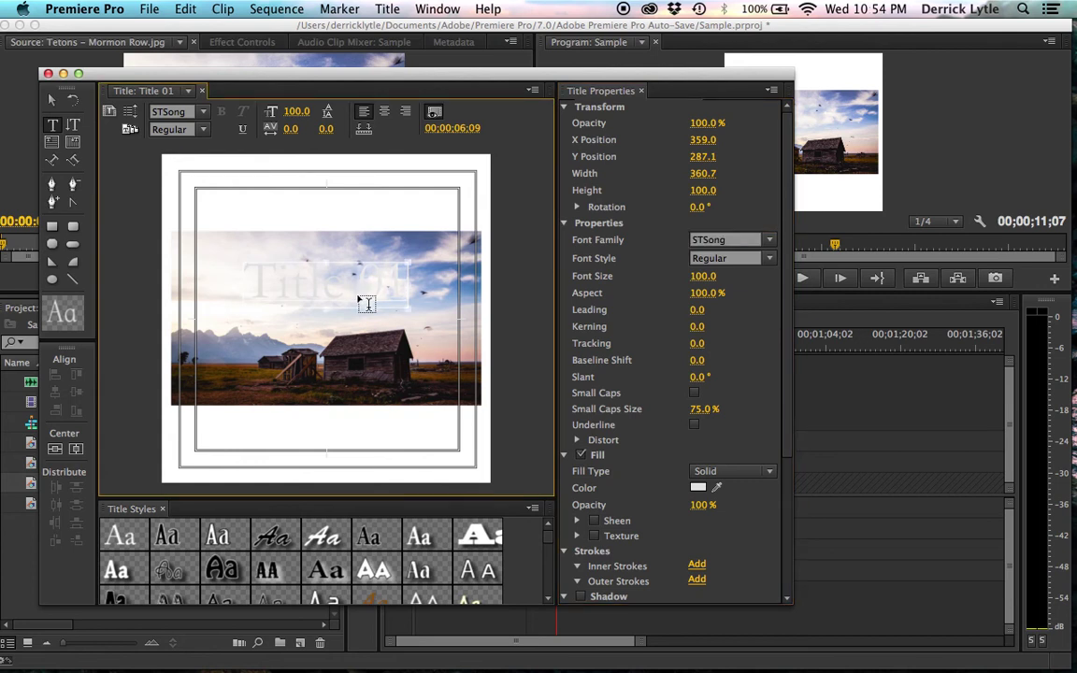
{"action": "left_click", "coordinate": [698, 488]}
{"action": "left_click", "coordinate": [698, 488]}
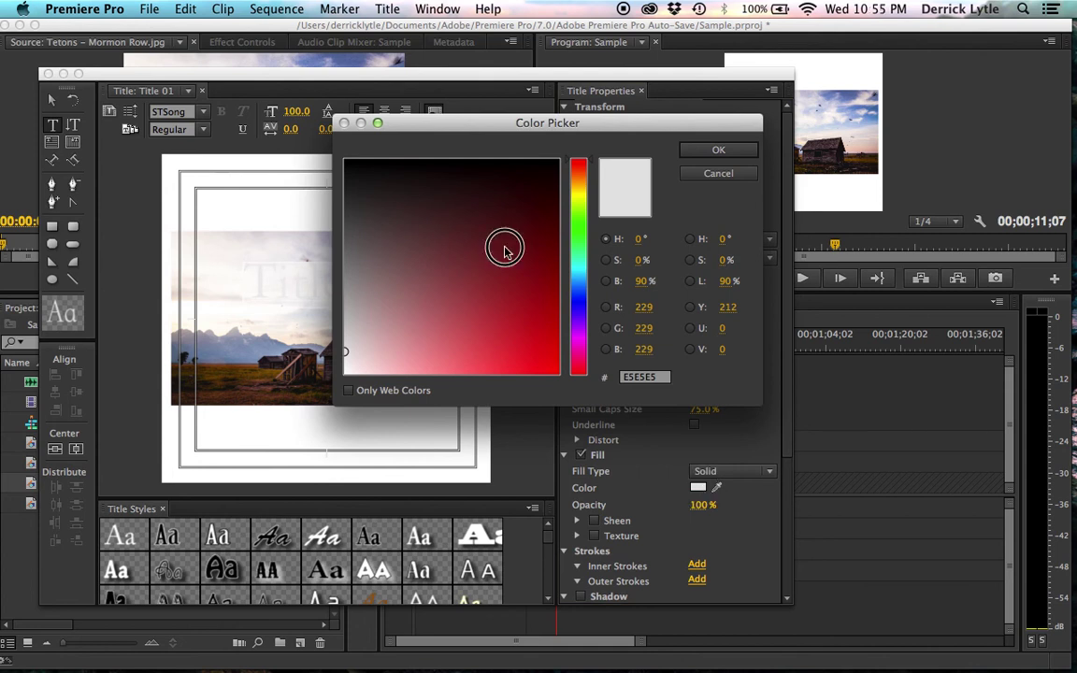
{"action": "left_click", "coordinate": [533, 199]}
{"action": "left_click_drag", "start_coordinate": [533, 199], "coordinate": [553, 164]}
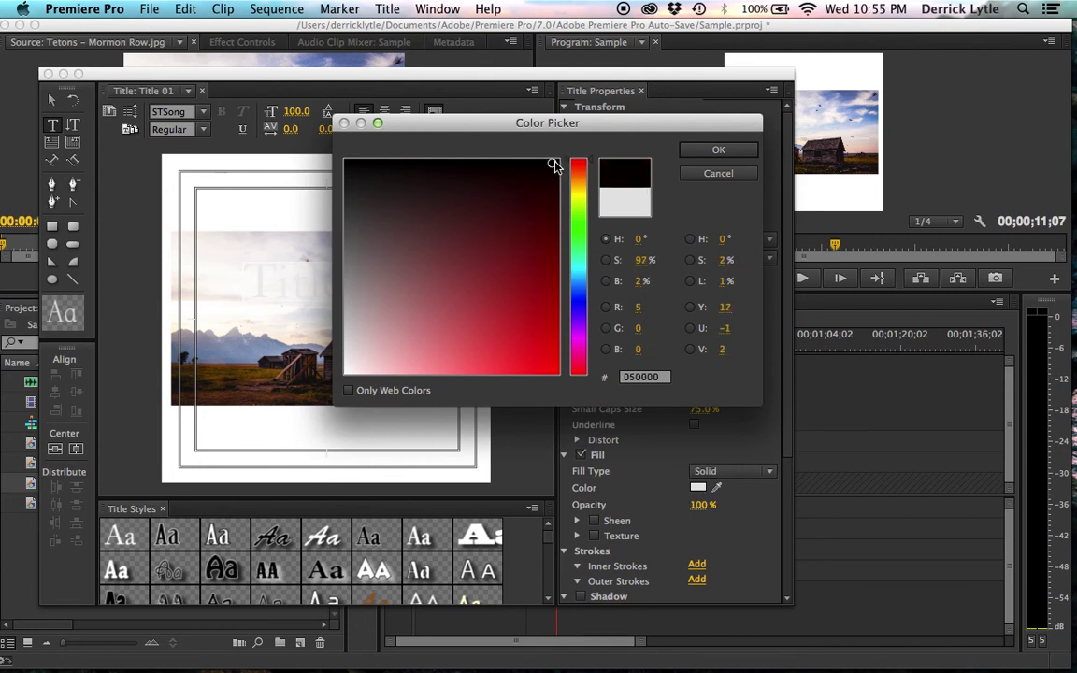
{"action": "left_click", "coordinate": [718, 172]}
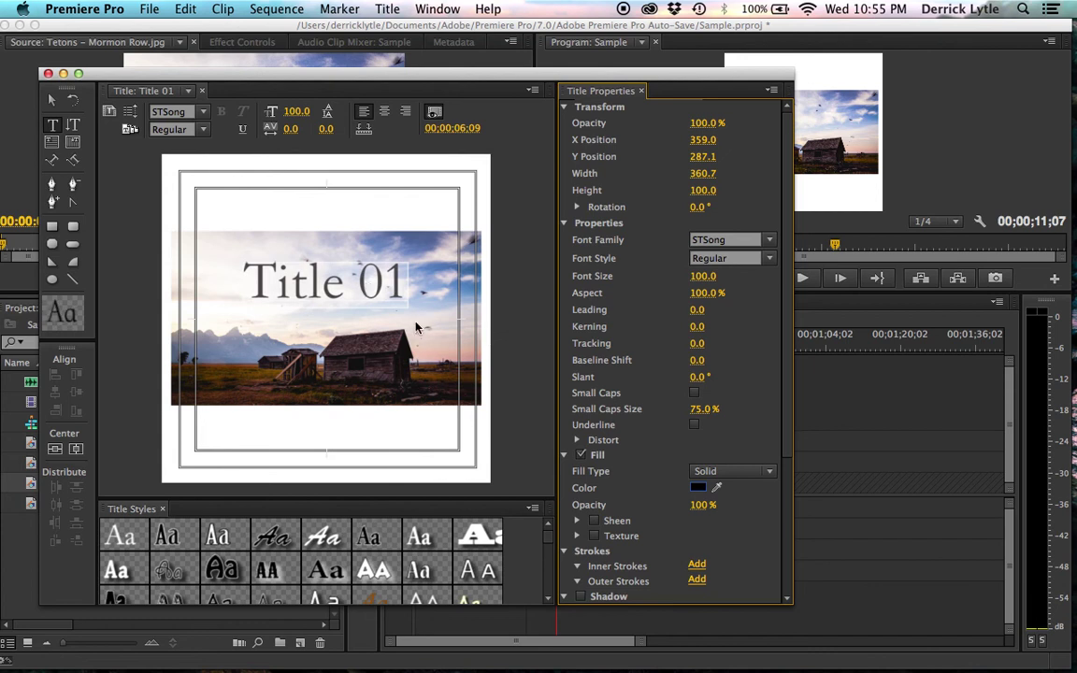
{"action": "left_click", "coordinate": [718, 484]}
{"action": "left_click_drag", "start_coordinate": [714, 494], "coordinate": [448, 380]}
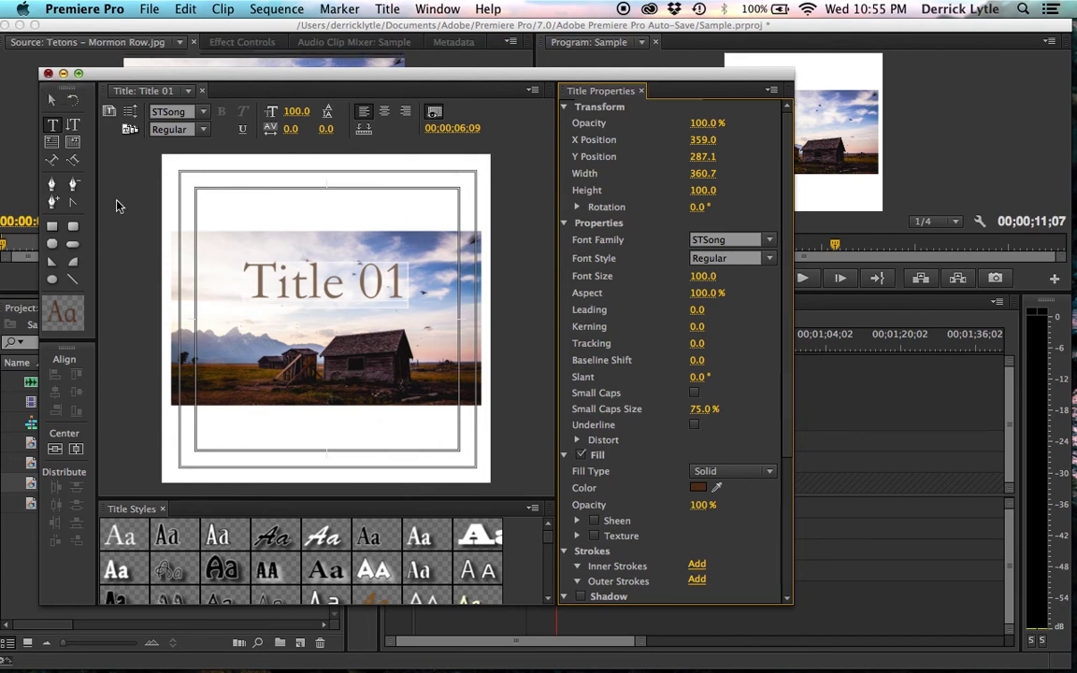
Step: Close the Titler and play the sequence from 6;09 to preview Title 01 above the photo
{"action": "key", "text": "super+w"}
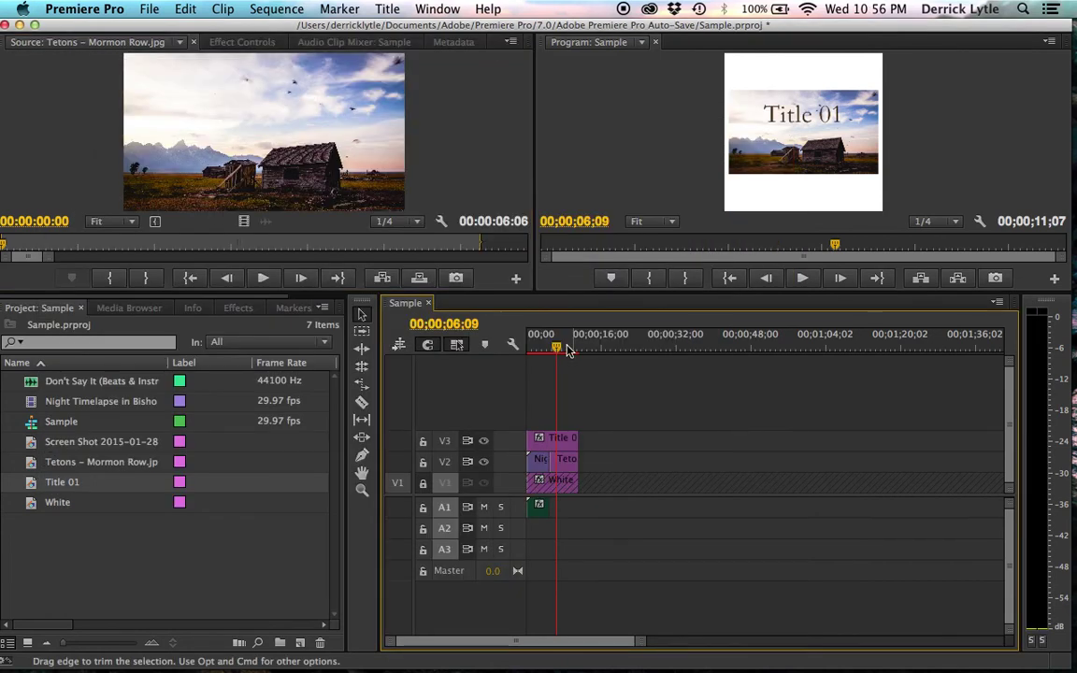
{"action": "left_click", "coordinate": [566, 346]}
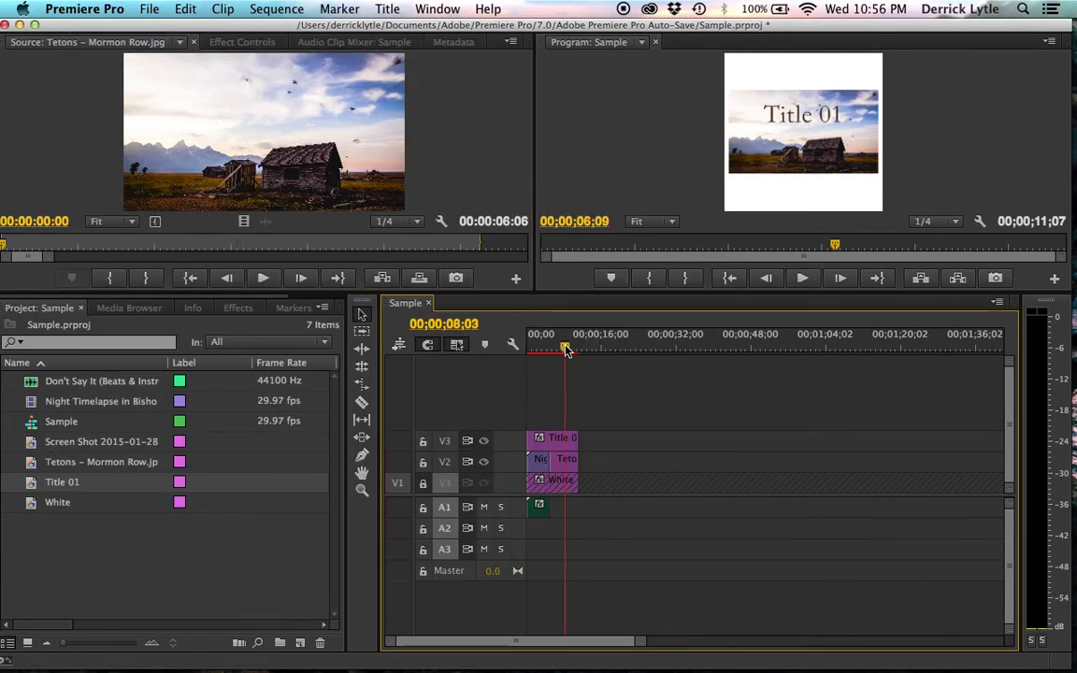
{"action": "left_click", "coordinate": [538, 348]}
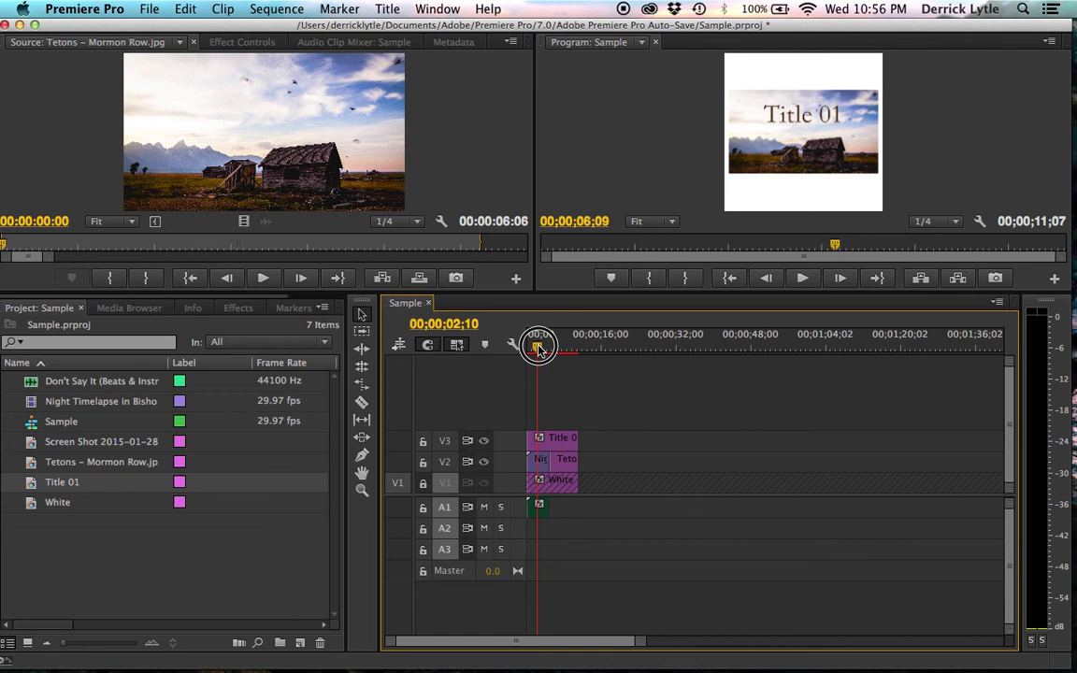
{"action": "key", "text": "Home"}
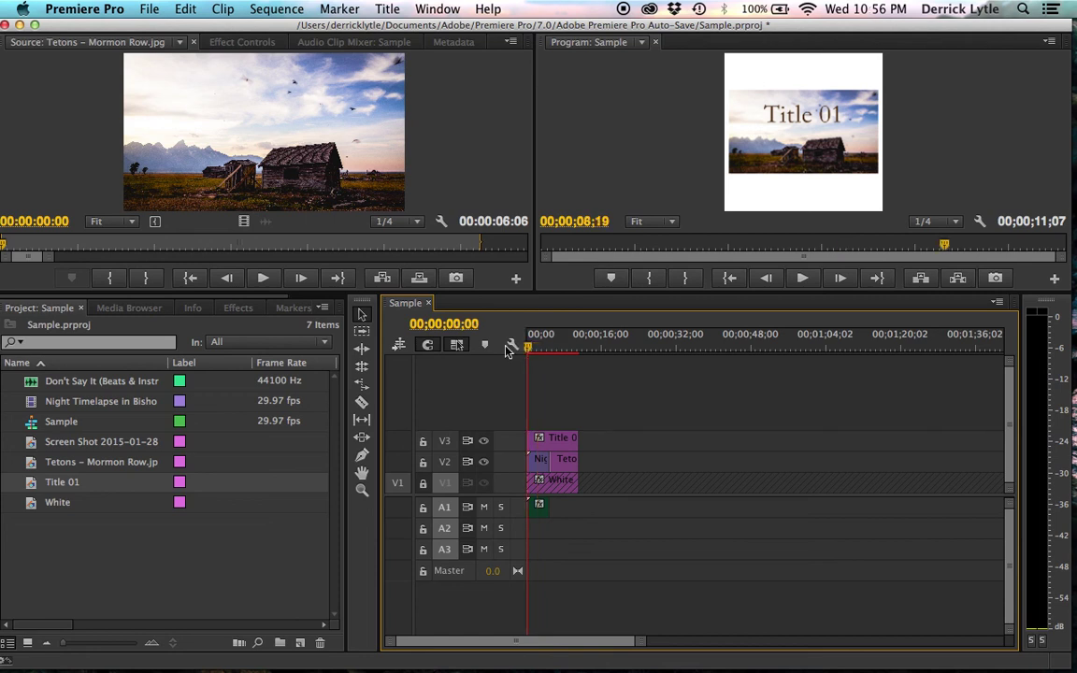
{"action": "left_click", "coordinate": [557, 348]}
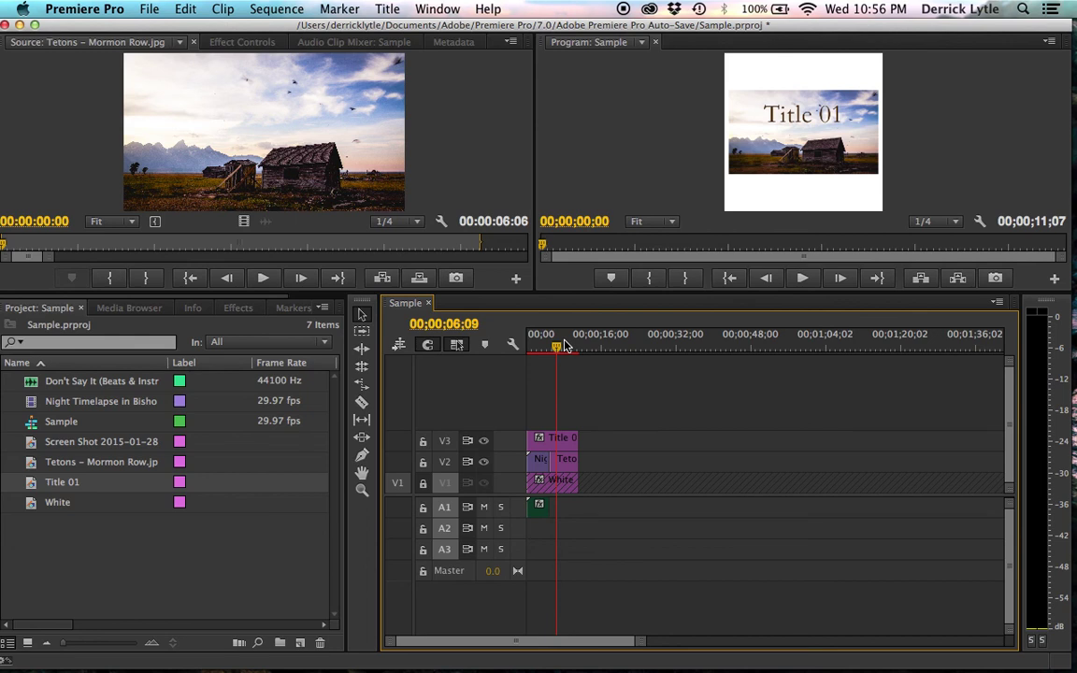
{"action": "key", "text": "space"}
{"action": "key", "text": "space"}
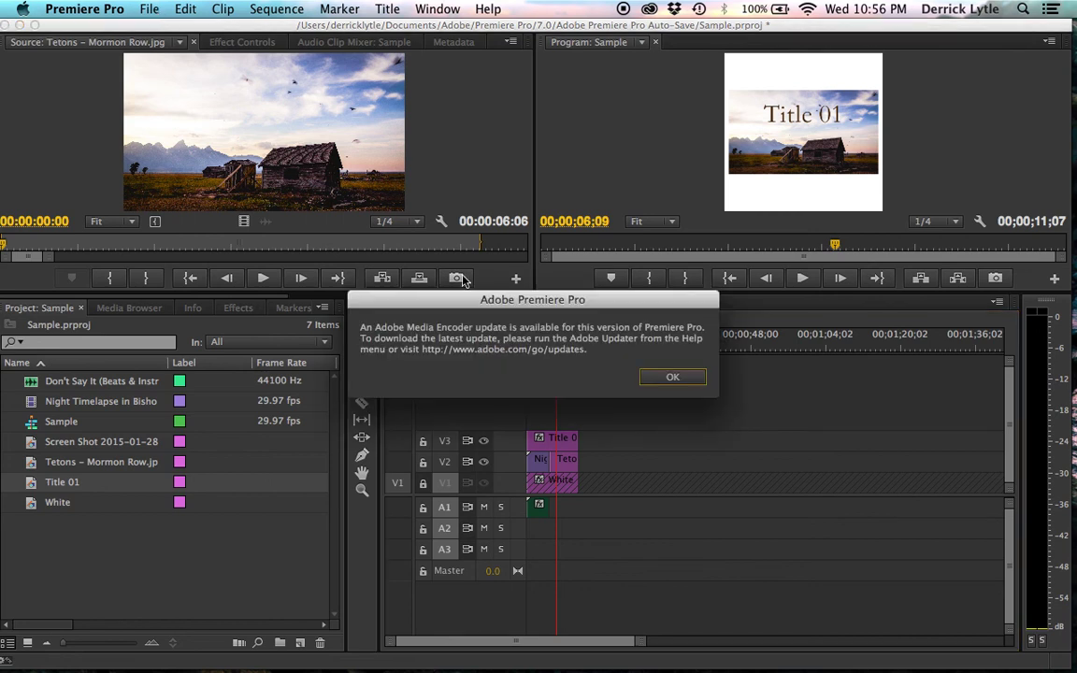
Step: Dismiss the Media Encoder update alert and open Export Media (Cmd+M) for the Sample sequence
{"action": "left_click", "coordinate": [683, 380]}
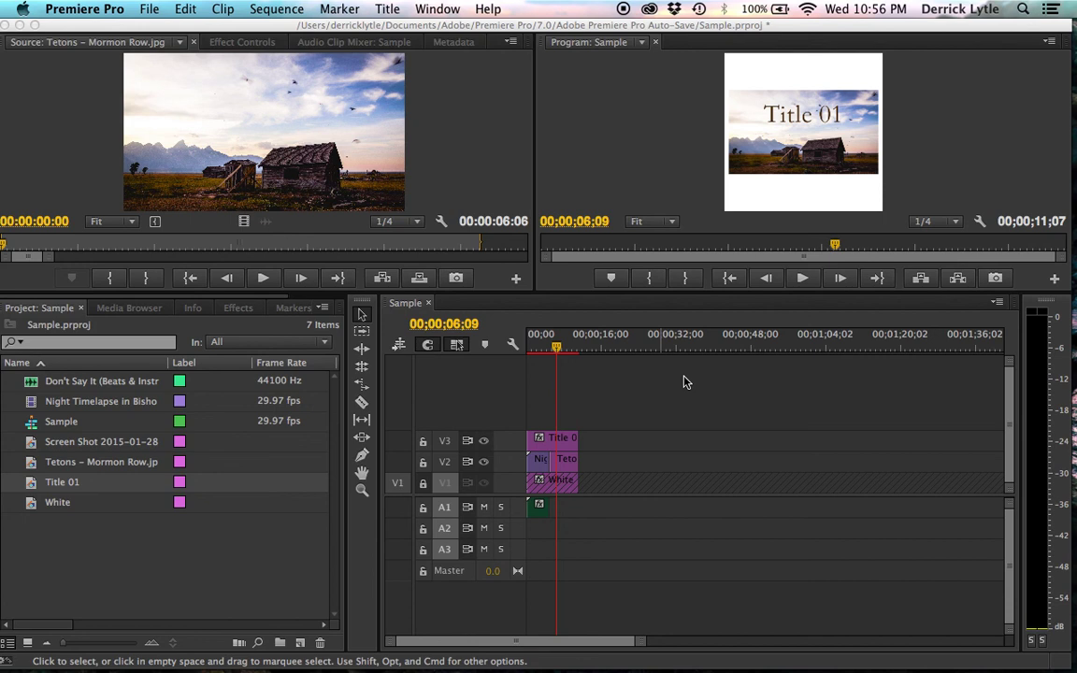
{"action": "key", "text": "super+m"}
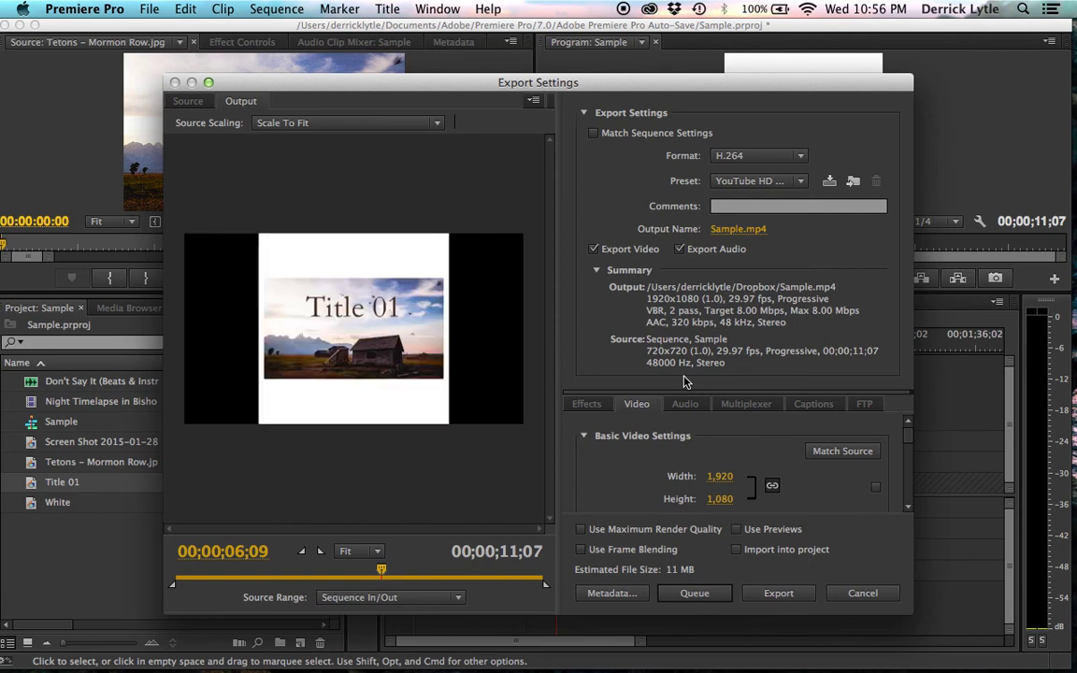